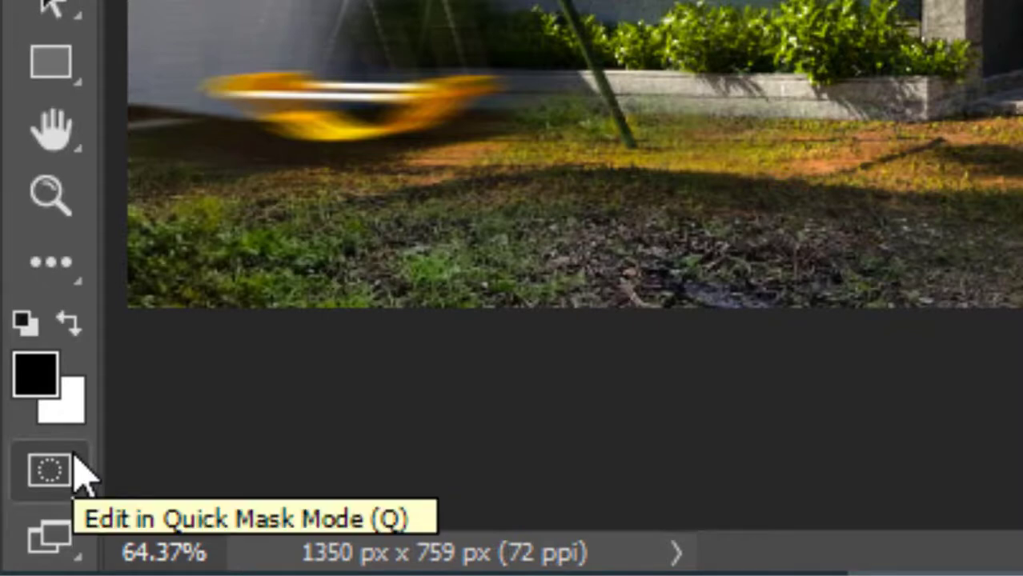
In Quick Mask, brush a red tint across the lawn along the photo's bottom, then fit the image
left_click(74, 458)
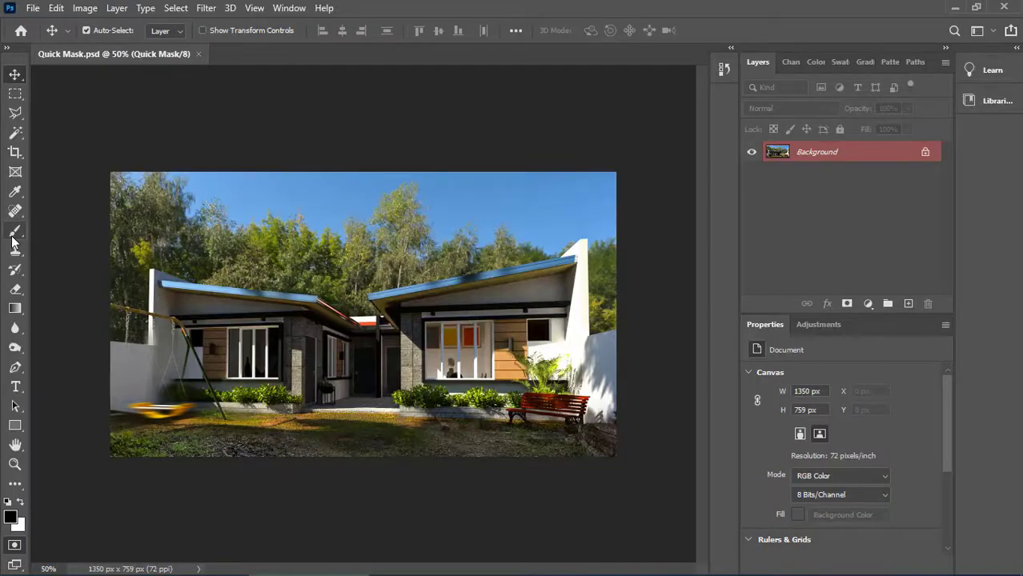
left_click(15, 231)
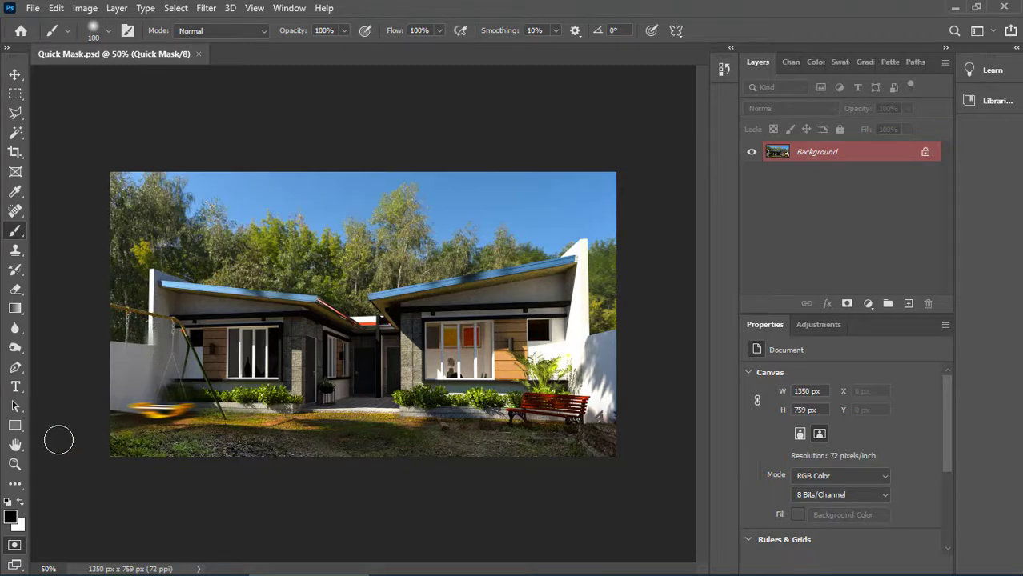
mouse_move(59, 439)
left_mouse_down()
mouse_move(390, 441)
mouse_move(578, 464)
mouse_move(490, 464)
mouse_move(320, 433)
mouse_move(78, 431)
mouse_move(74, 439)
mouse_move(397, 447)
mouse_move(219, 430)
mouse_move(413, 425)
mouse_move(592, 458)
mouse_move(652, 482)
left_mouse_up()
key("ctrl+0")
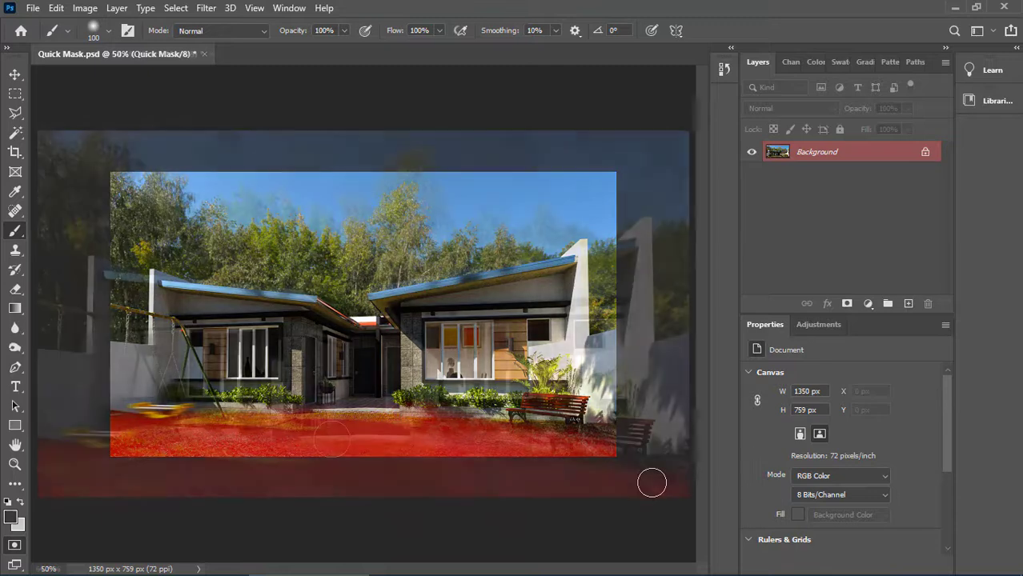
Paint white over the walkway to clear it from the mask, then exit to a ground selection
key("x")
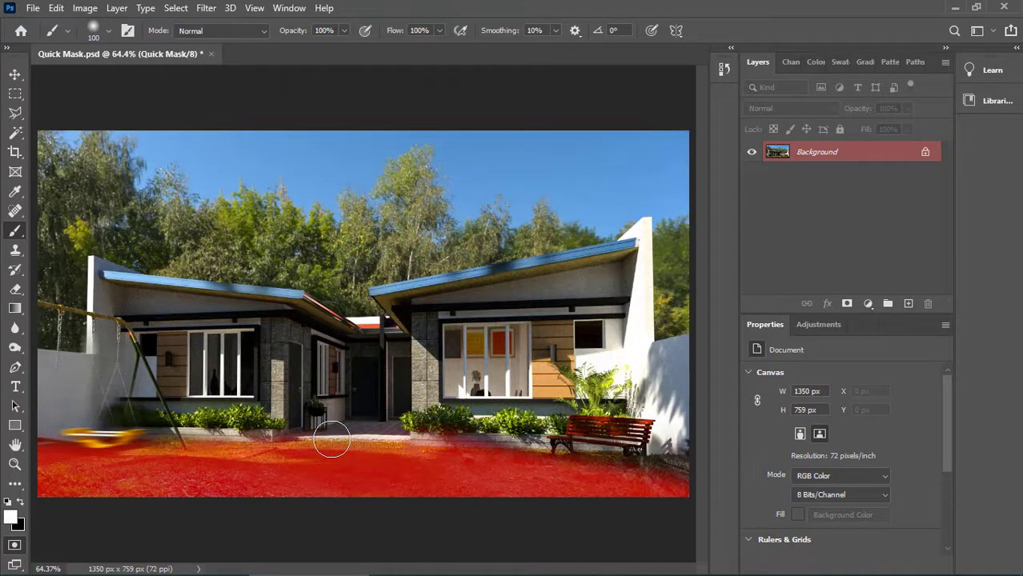
left_click(332, 440)
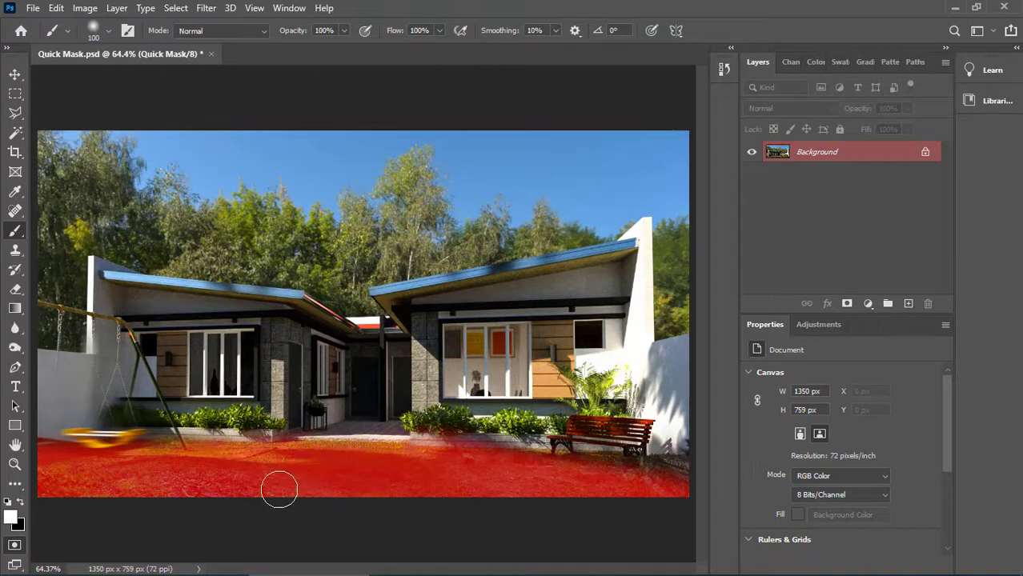
left_click(14, 545)
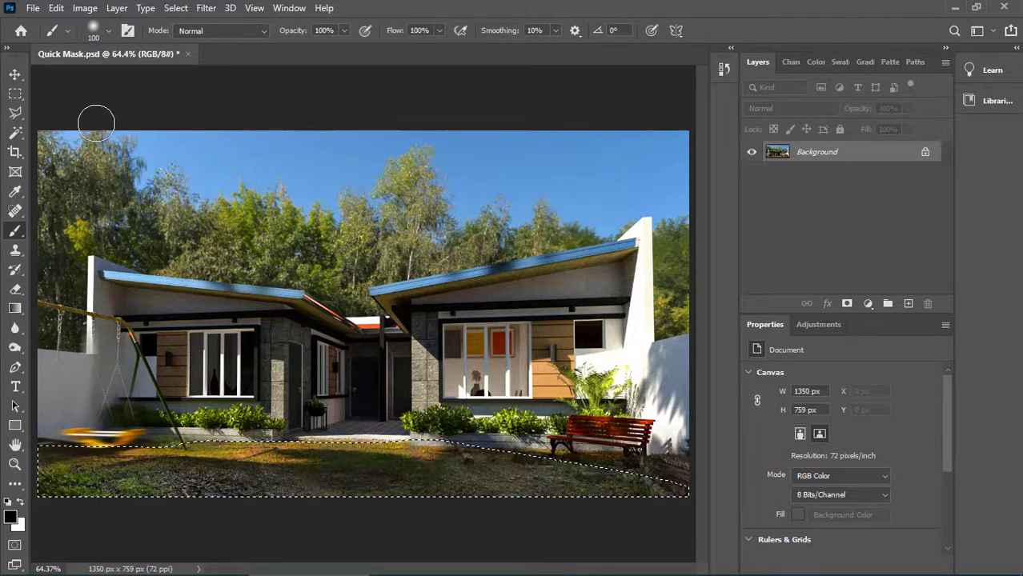
Add a Levels 1 adjustment layer for the ground selection and lower its white input to 177
left_click(123, 9)
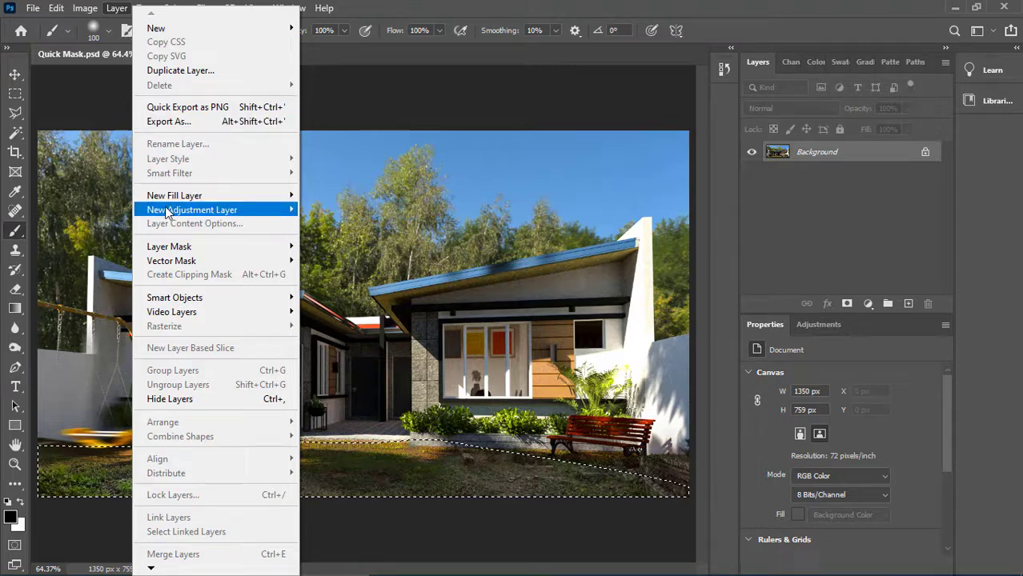
mouse_move(233, 212)
left_click(325, 224)
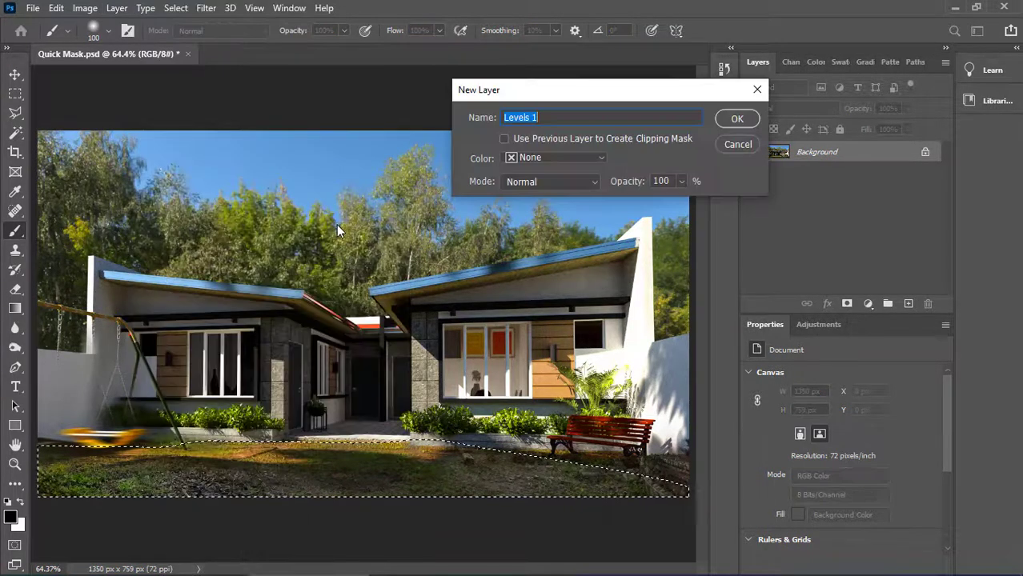
left_click(744, 123)
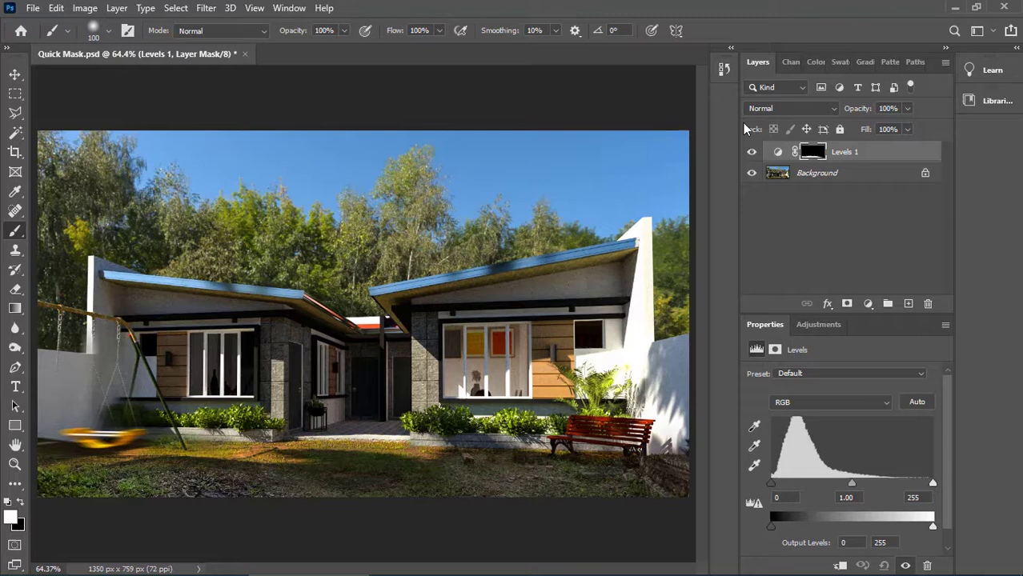
key("bracketright")
key("bracketright")
key("bracketright")
left_click_drag(932, 483, 883, 478)
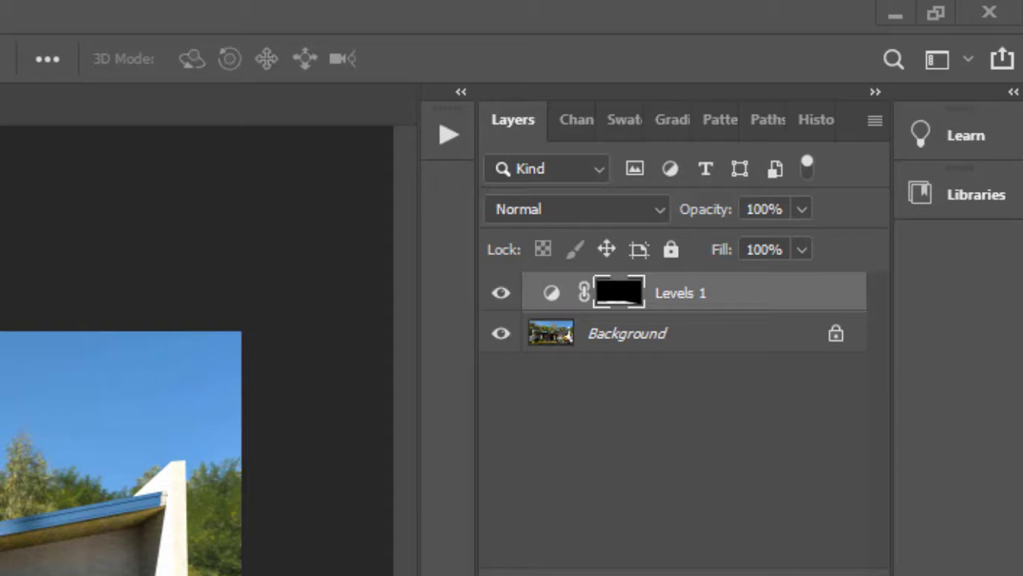
Change the Levels 1 layer's blend mode to Color Burn
left_click(659, 210)
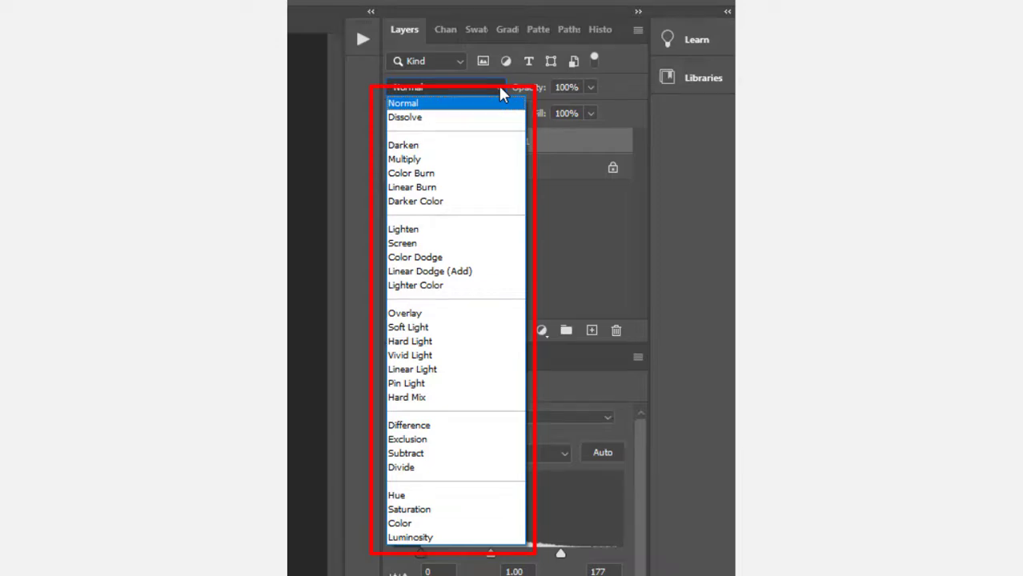
left_click(500, 90)
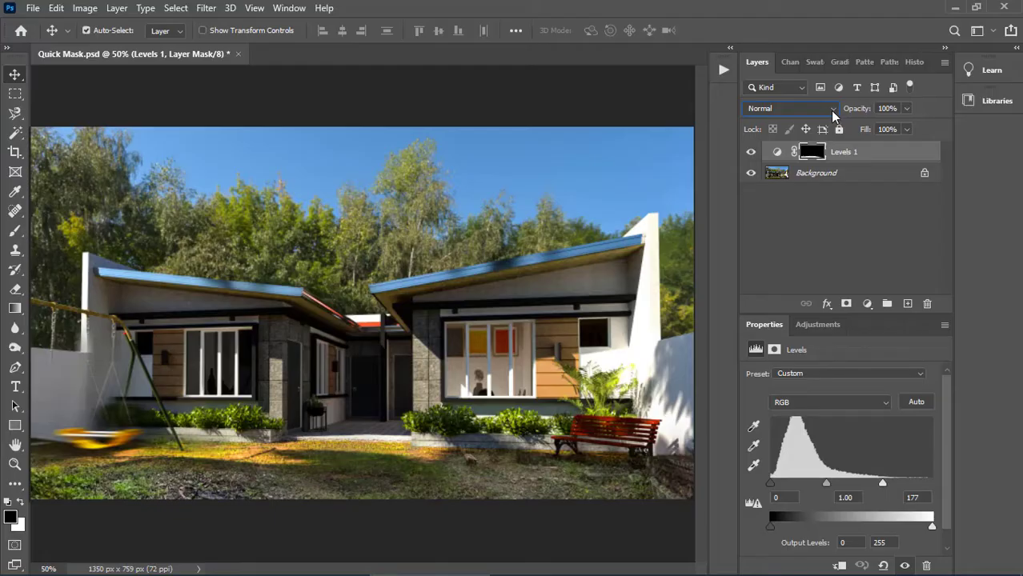
left_click(832, 112)
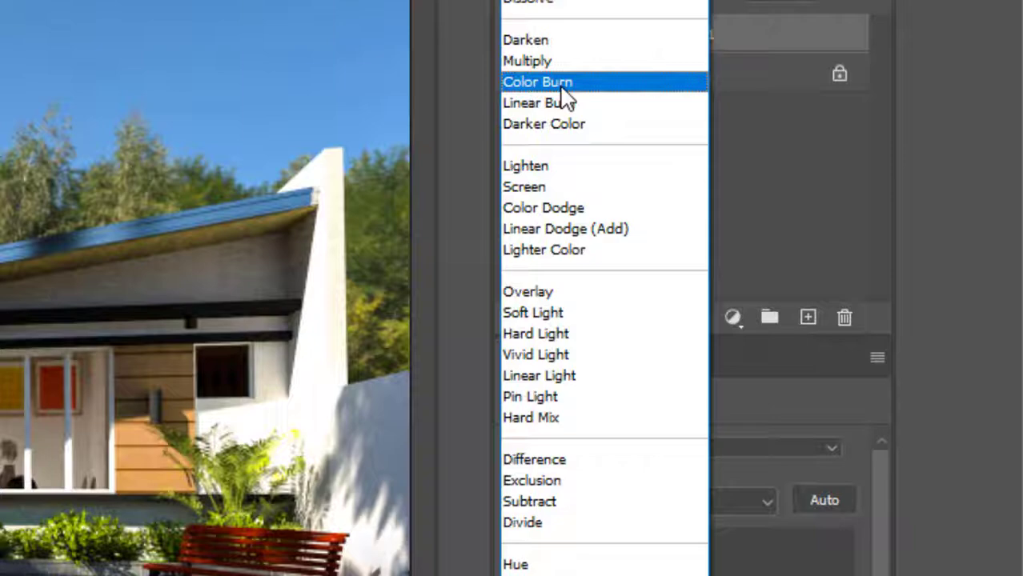
left_click(563, 90)
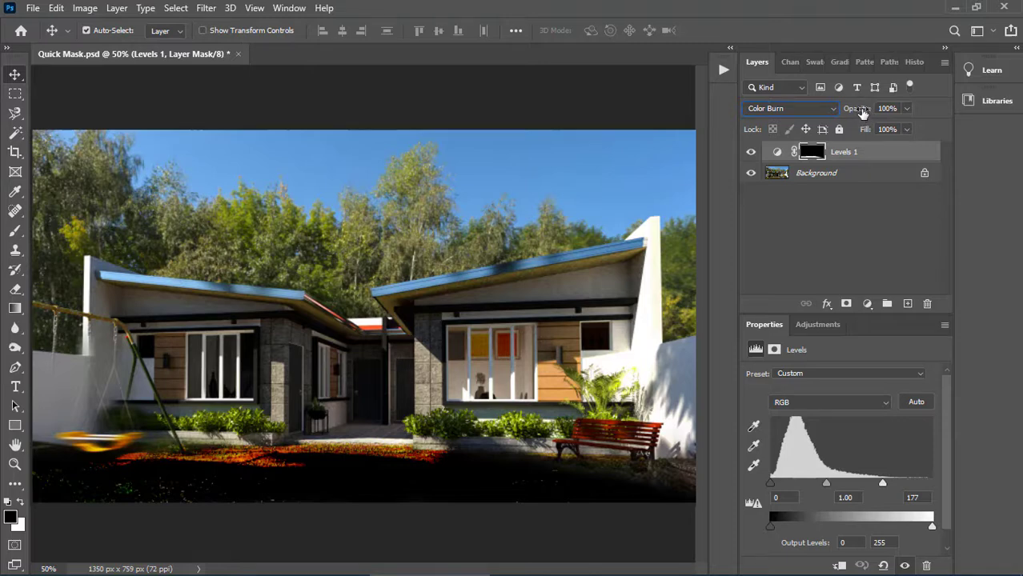
Lower the Levels 1 layer to 36% opacity and 26% fill
left_click_drag(907, 108, 891, 126)
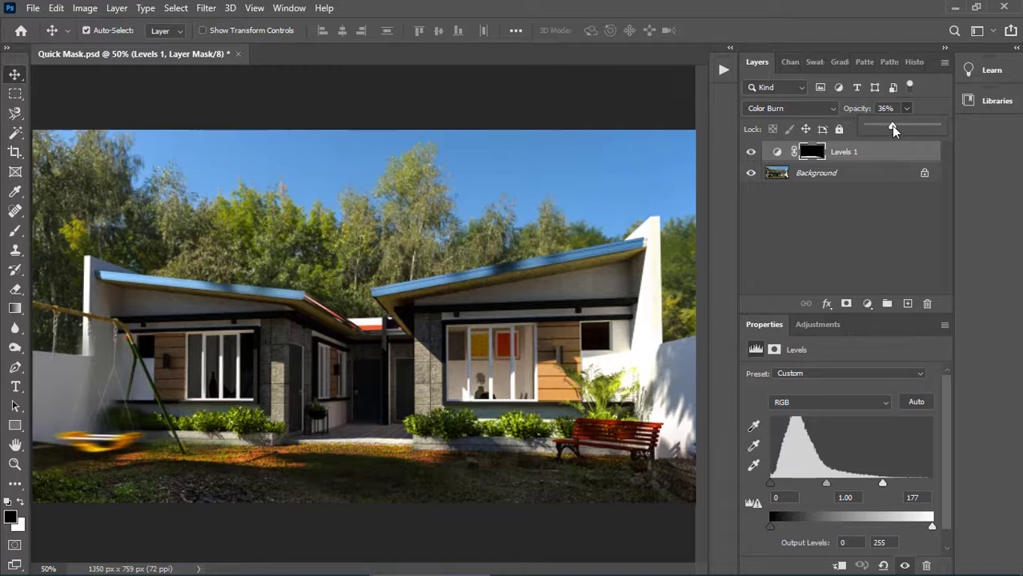
left_click(907, 129)
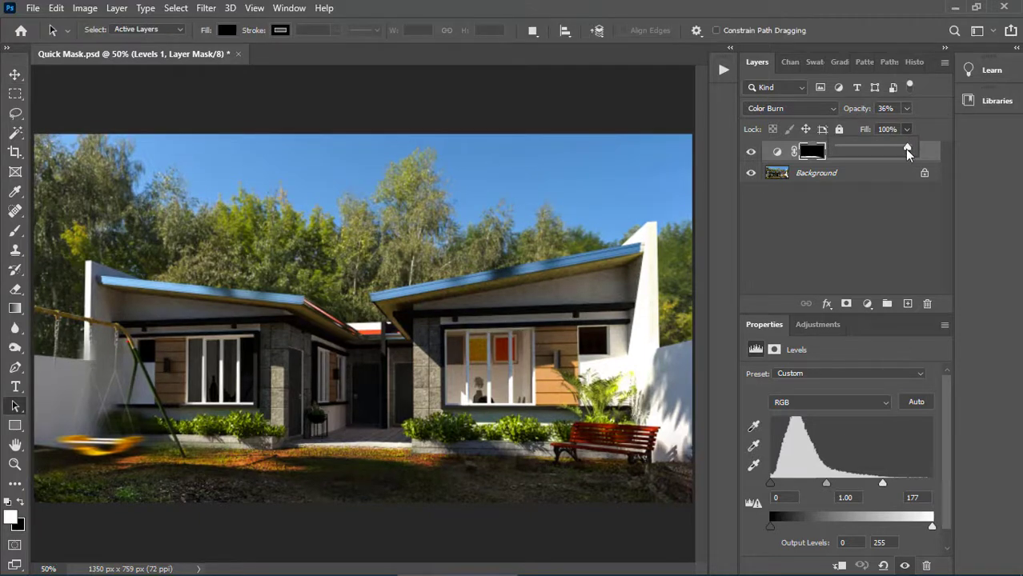
left_click_drag(871, 148, 848, 148)
left_click(770, 235)
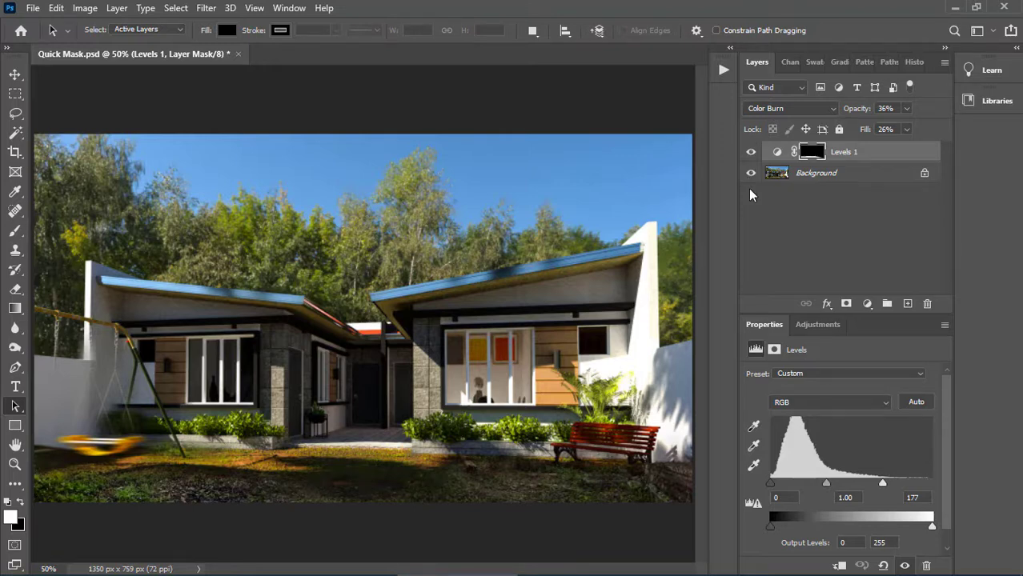
Toggle Levels 1 visibility to compare before and after, leaving it hidden
left_click(751, 152)
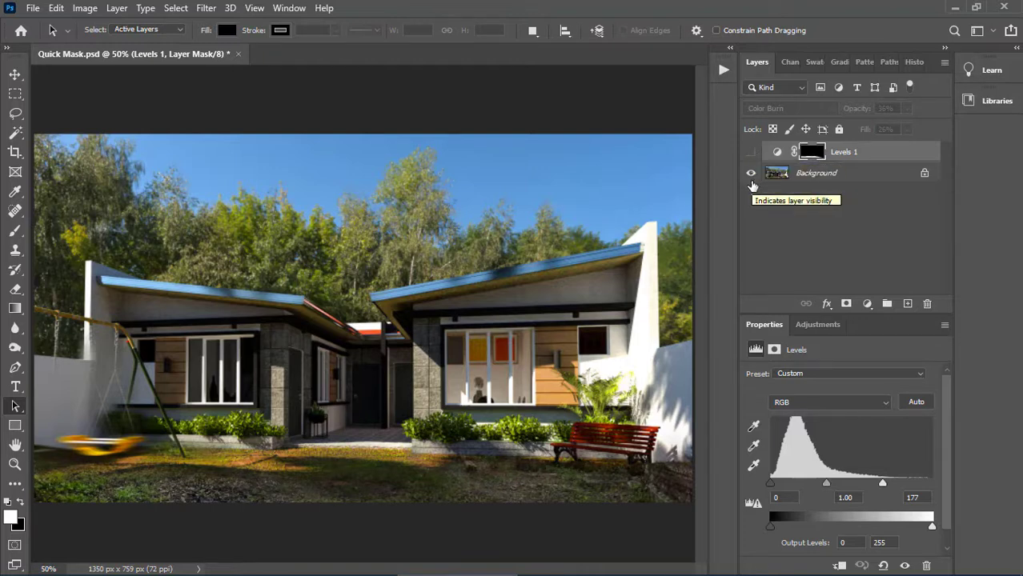
left_click(752, 153)
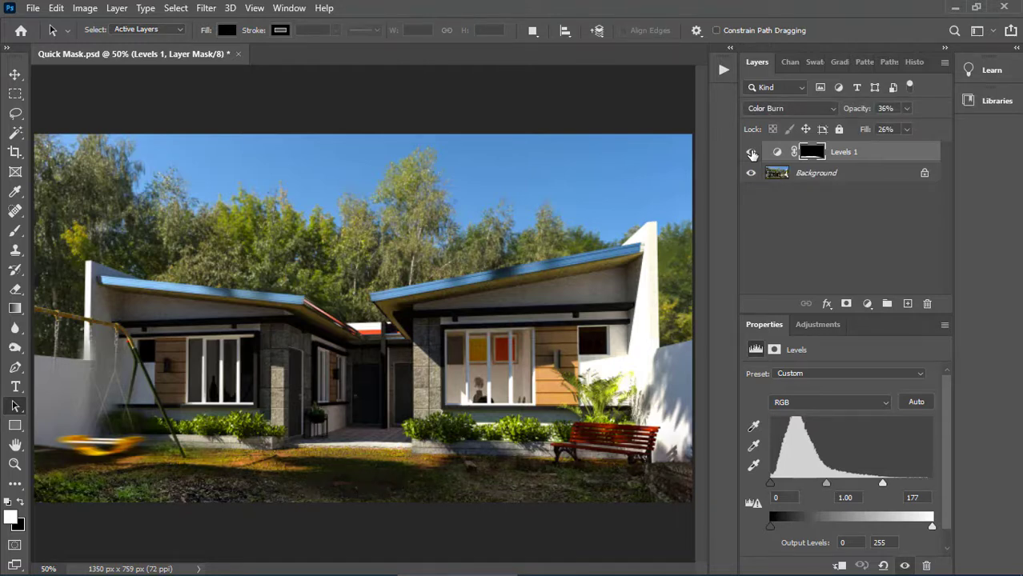
left_click(752, 152)
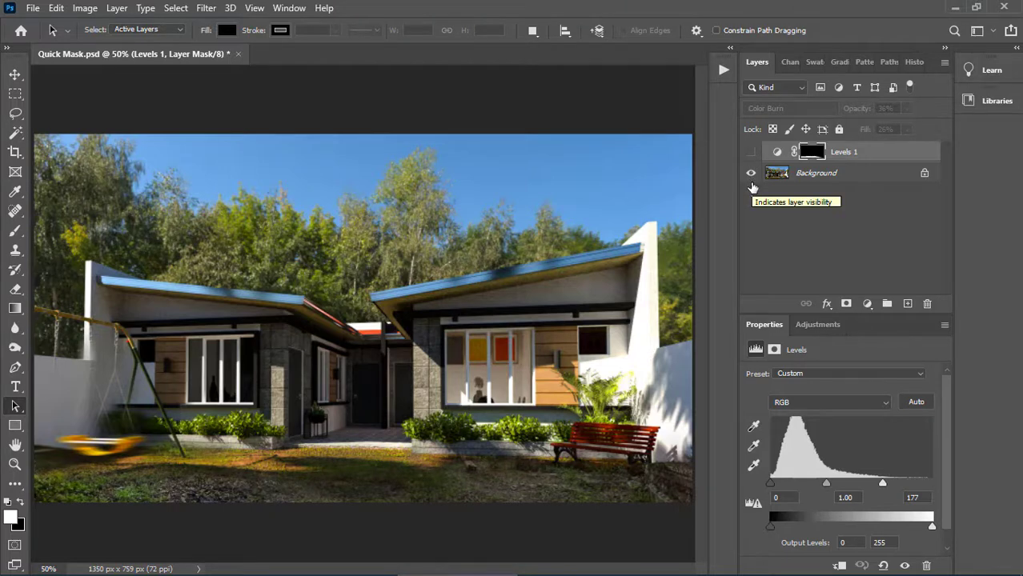
Make the Background layer active with the Move tool and fit the image in the window
left_click(817, 173)
key("v")
key("ctrl+0")
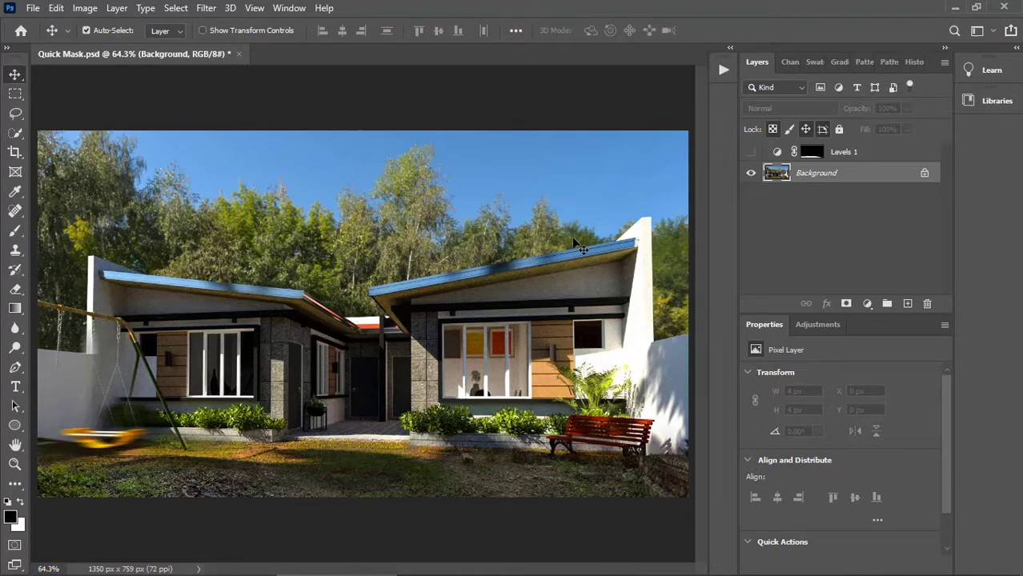
Draw a left-to-right Quick Mask gradient across the photo and convert it to a selection
key("q")
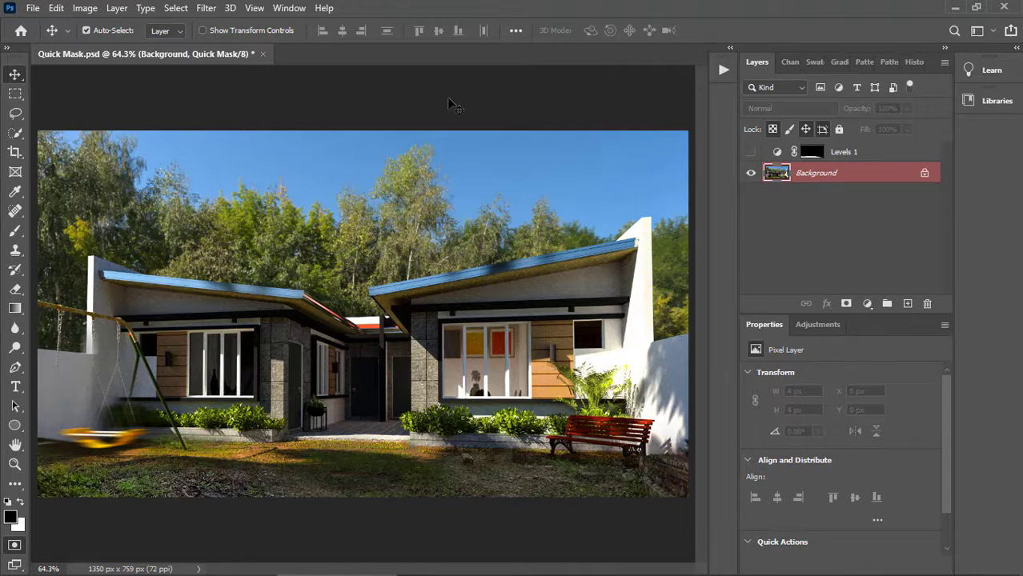
key("g")
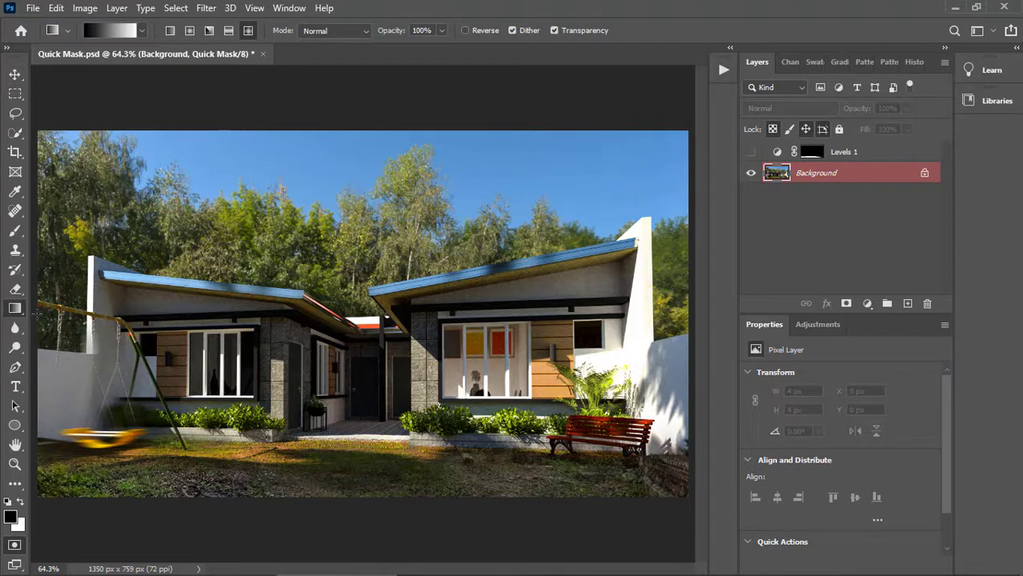
left_click_drag(36, 314, 690, 326)
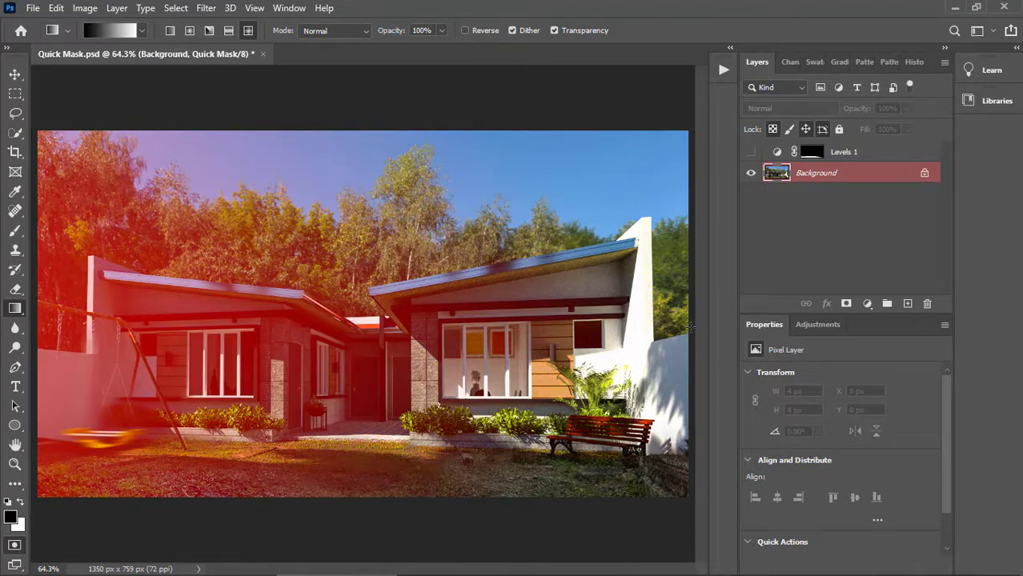
key("q")
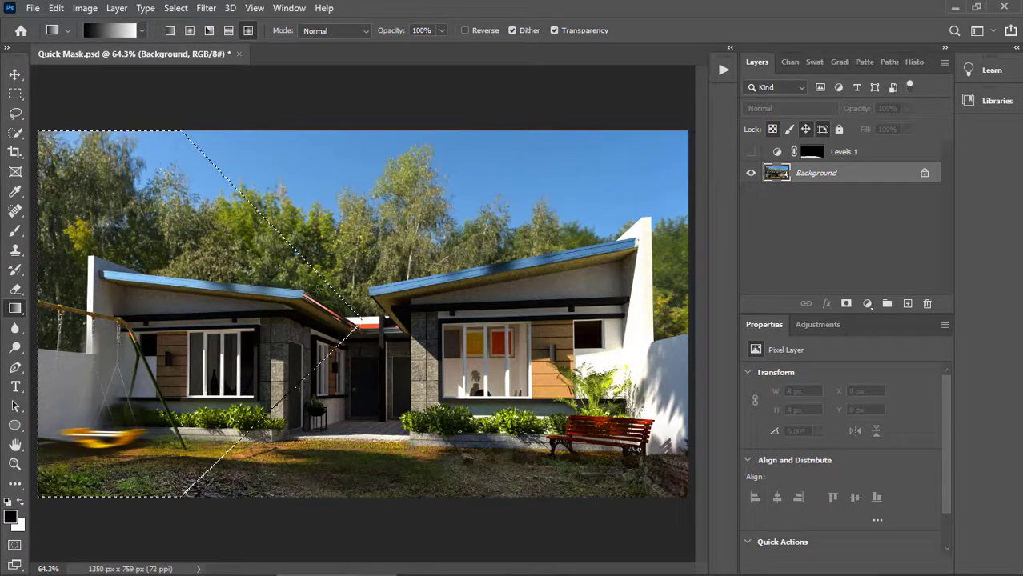
Add a Black & White adjustment layer using the High Contrast Blue Filter preset
left_click(868, 303)
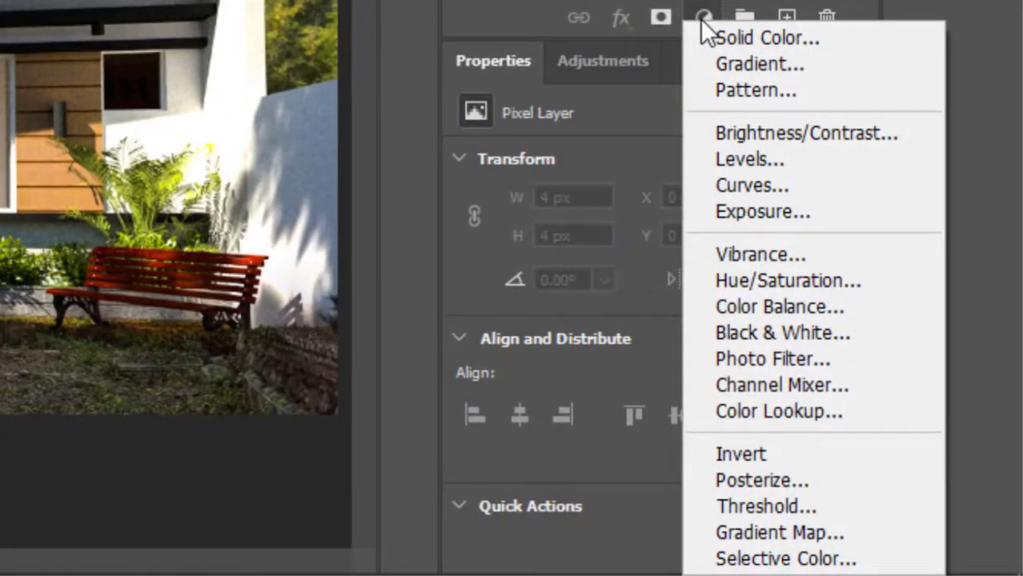
left_click(756, 332)
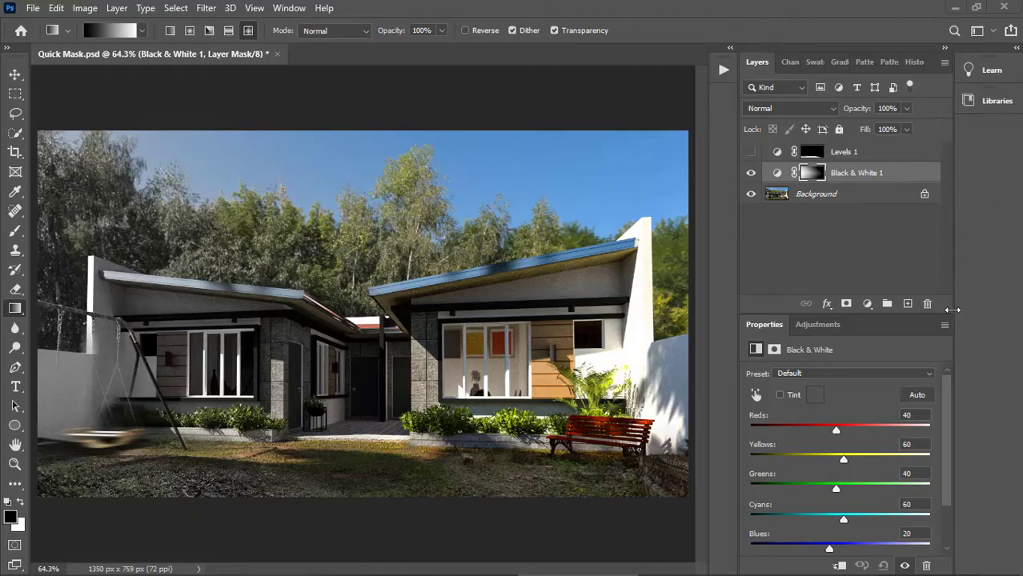
left_click(928, 375)
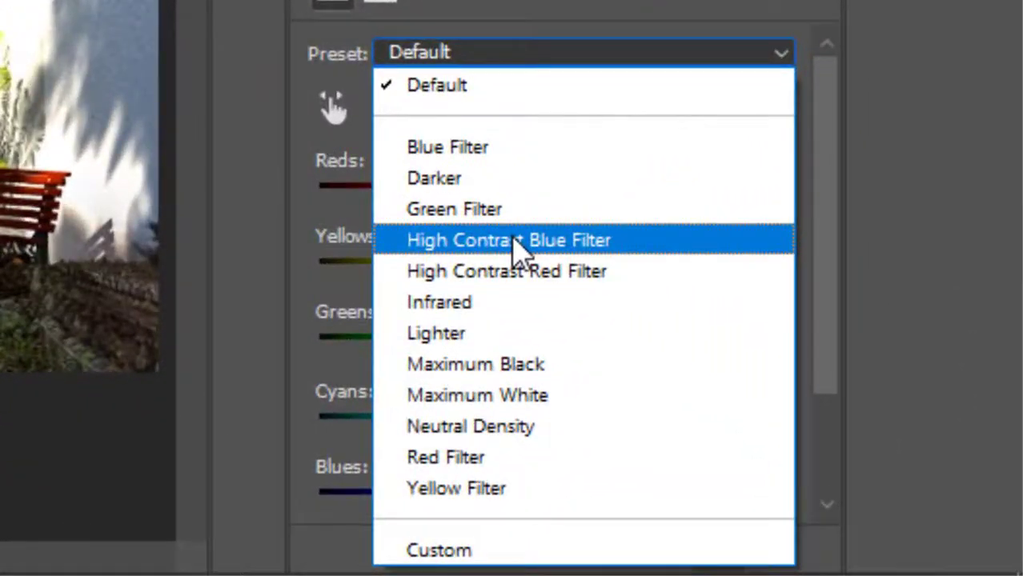
left_click(827, 450)
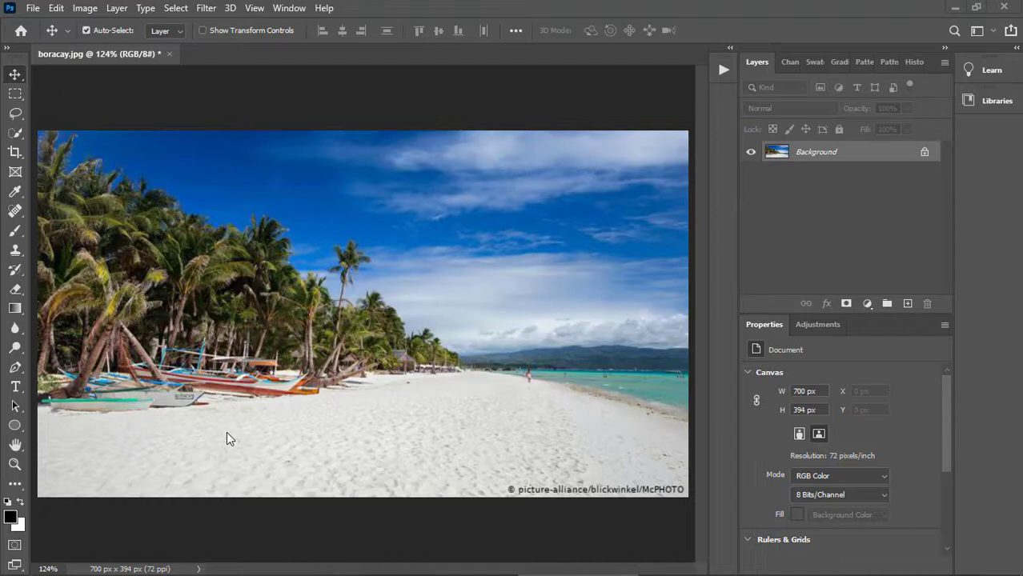
In Quick Mask, type BORA with the Horizontal Type Tool in 200 pt Swis721 BlkEx BT
key("q")
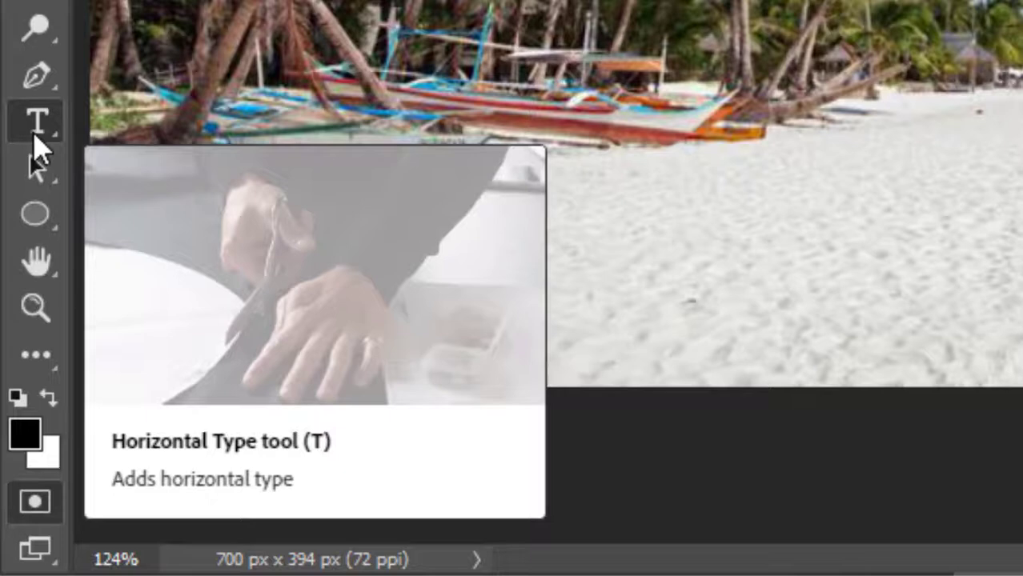
right_click(34, 137)
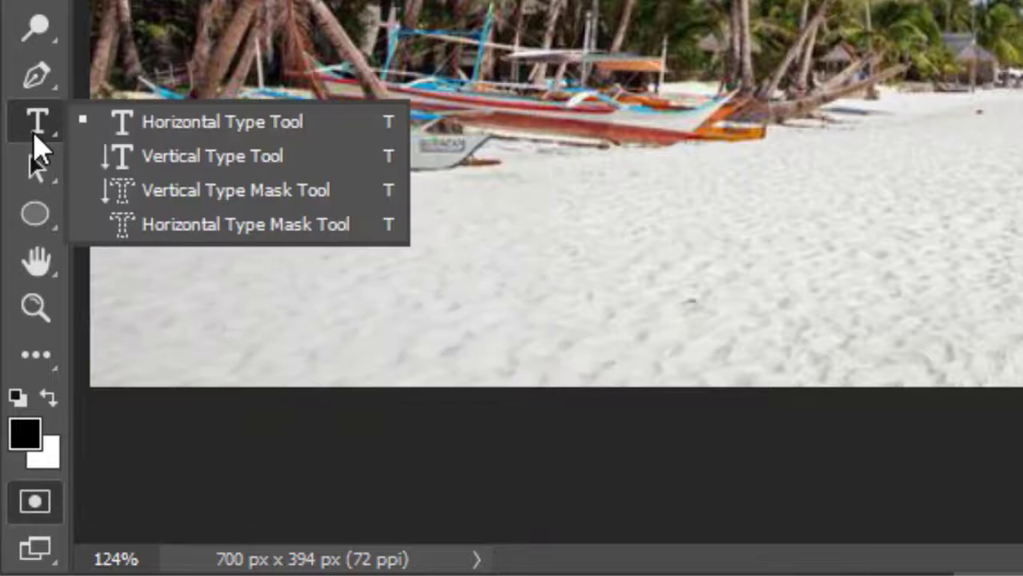
left_click(205, 127)
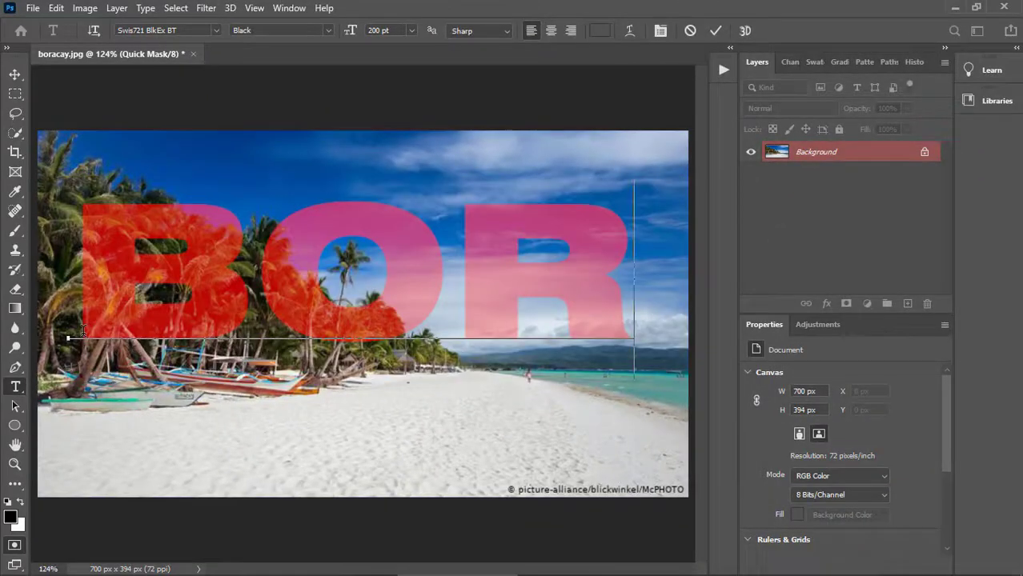
type("A")
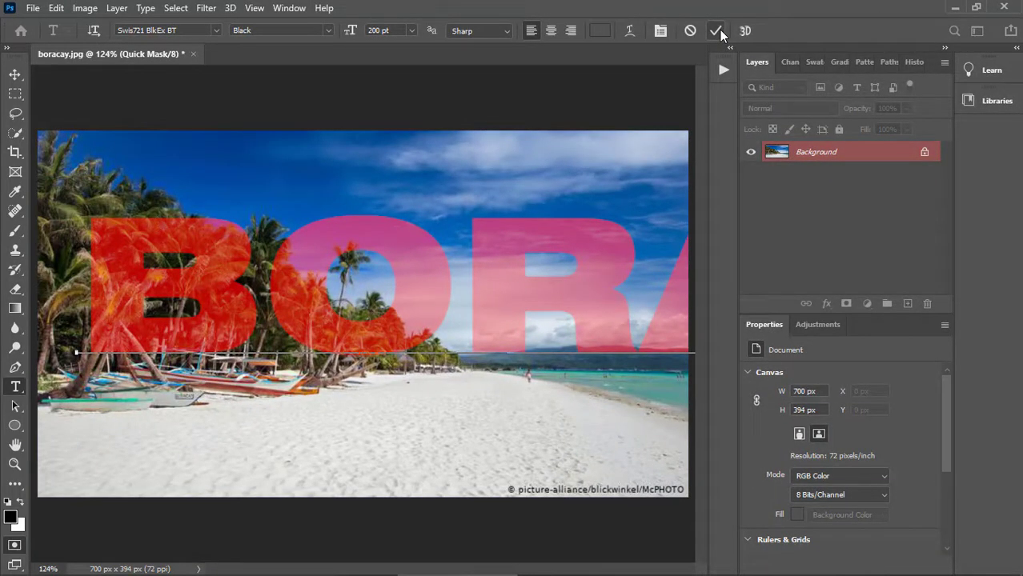
Commit the BORA text as a selection and move it up and left over the sky and trees
left_click(717, 30)
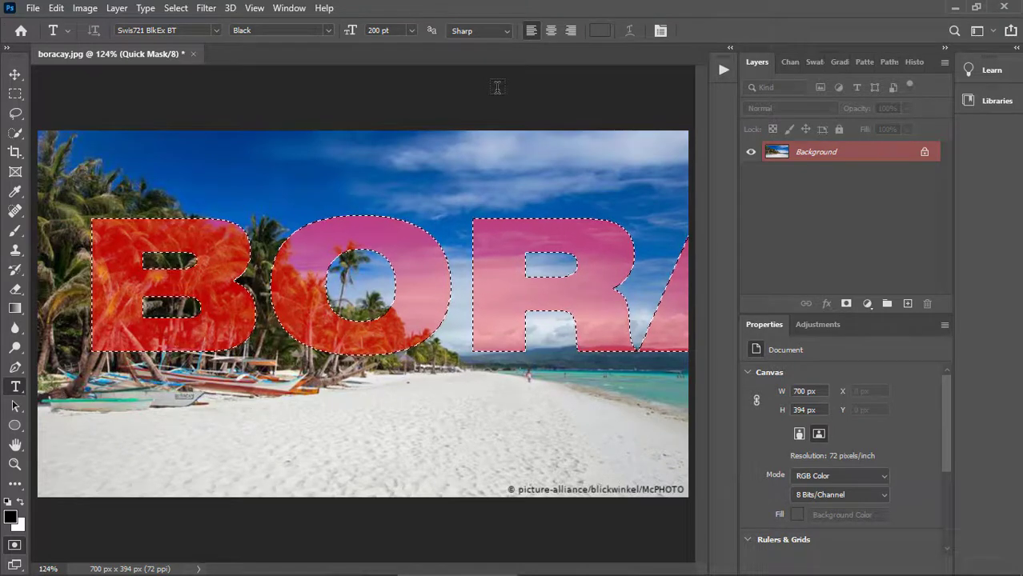
left_click(16, 75)
left_click_drag(210, 246, 185, 209)
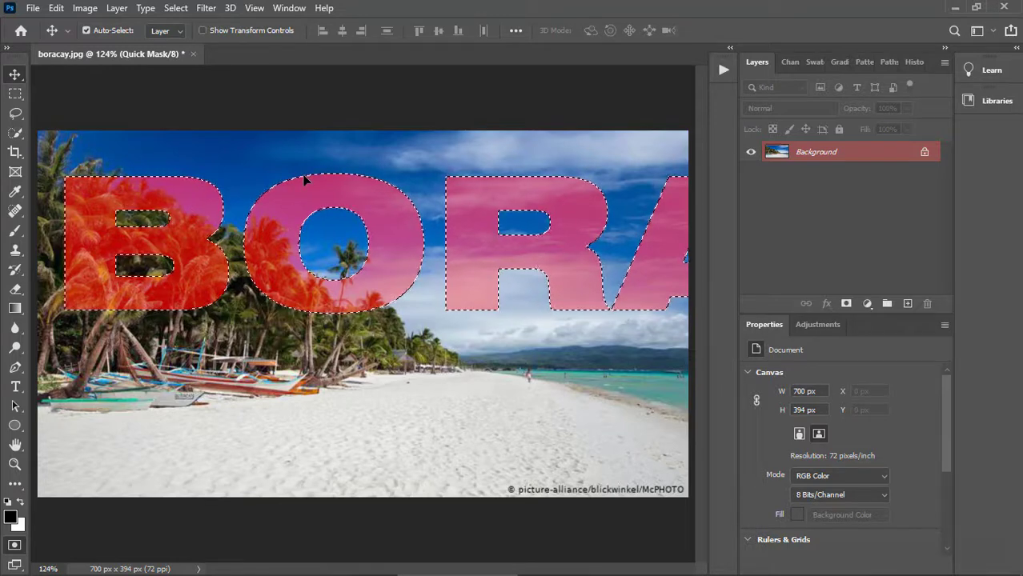
Zoom out in three steps with the Zoom tool to view the beach photo at 50%
key("z")
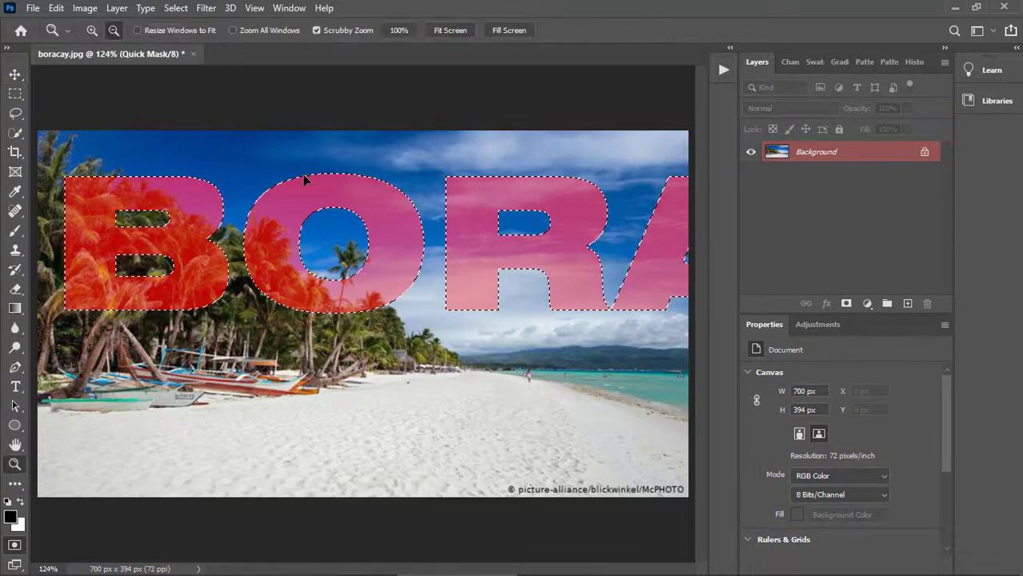
left_click(304, 176, "alt")
left_click(305, 175, "alt")
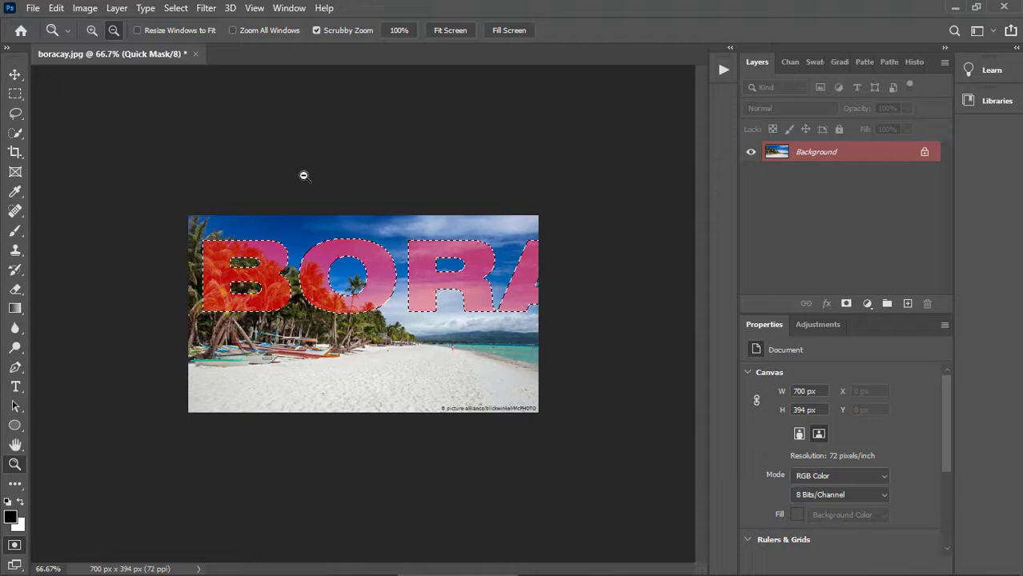
left_click(304, 176, "alt")
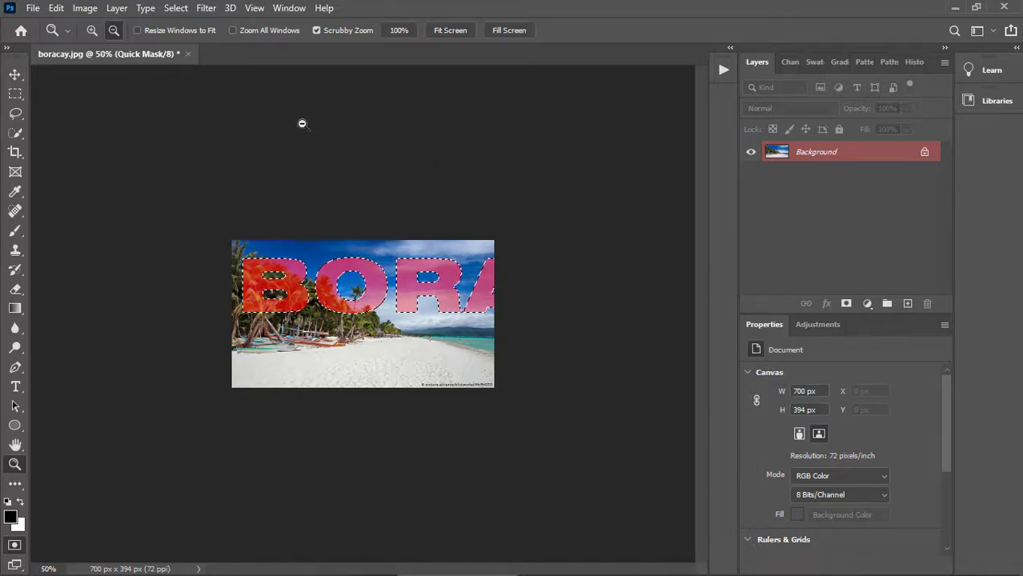
Squeeze the lettering selection in from the left and move it onto the photo
key("ctrl+t")
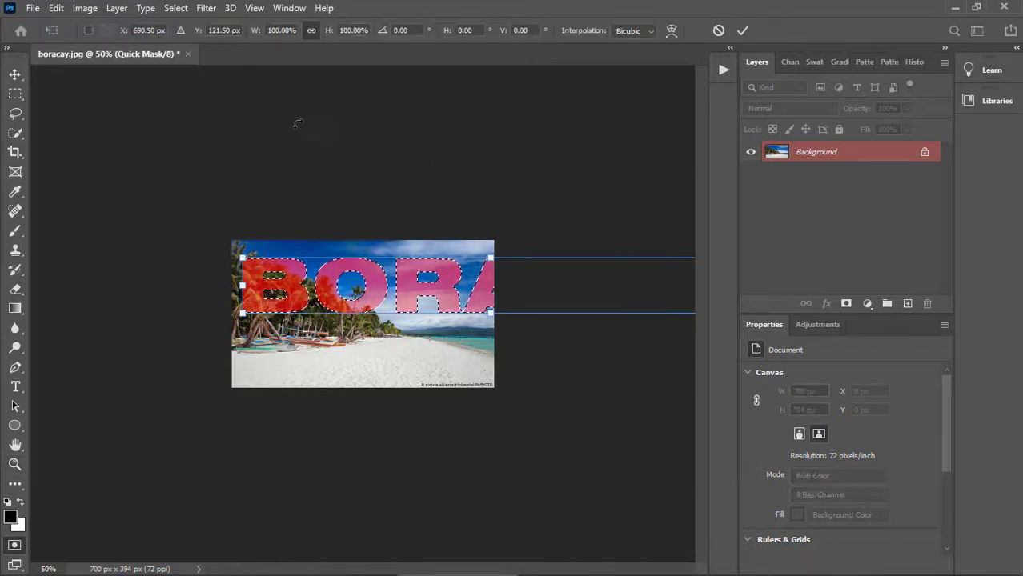
left_click_drag(238, 286, 424, 288)
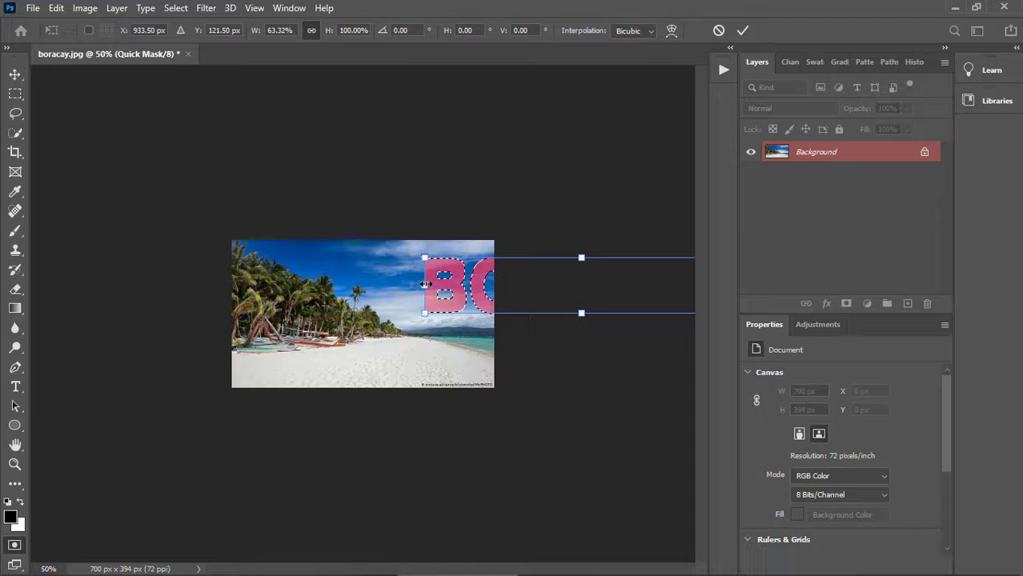
left_click(15, 74)
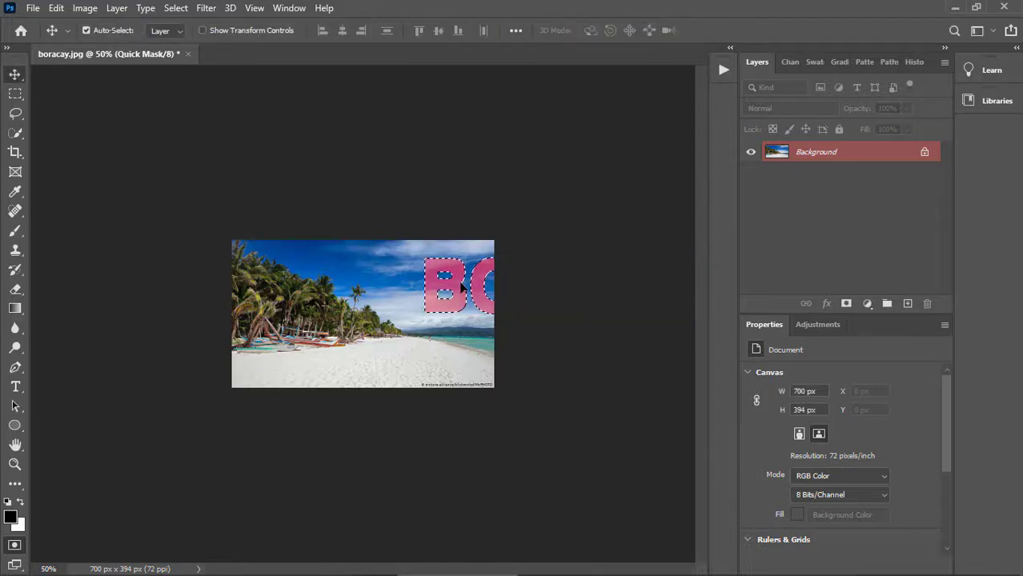
left_click_drag(461, 286, 277, 309)
Narrow the BORACAY selection from both sides and stretch it taller, then commit the transform
key("ctrl+t")
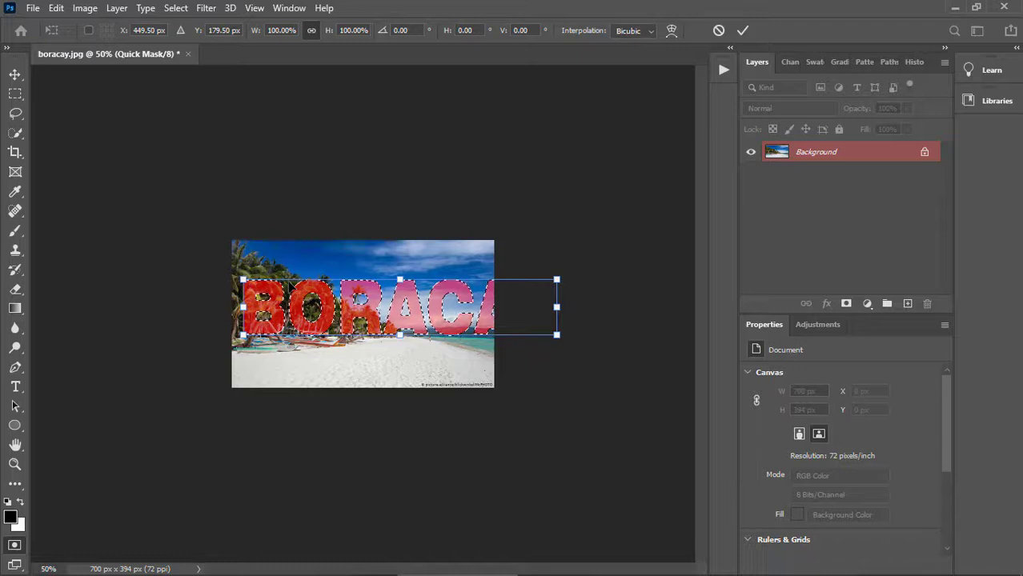
left_click_drag(557, 306, 486, 308)
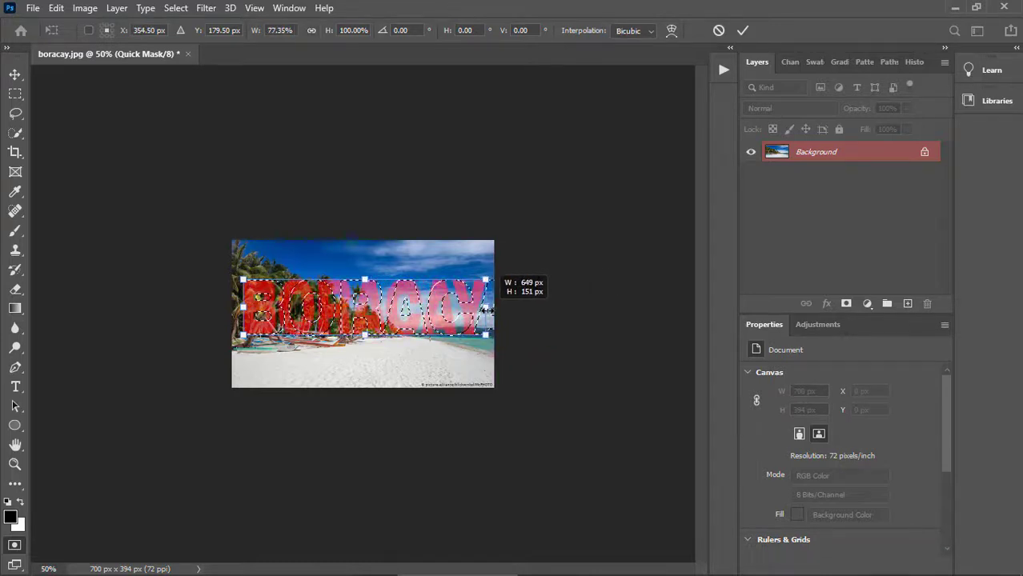
left_click_drag(365, 335, 365, 370)
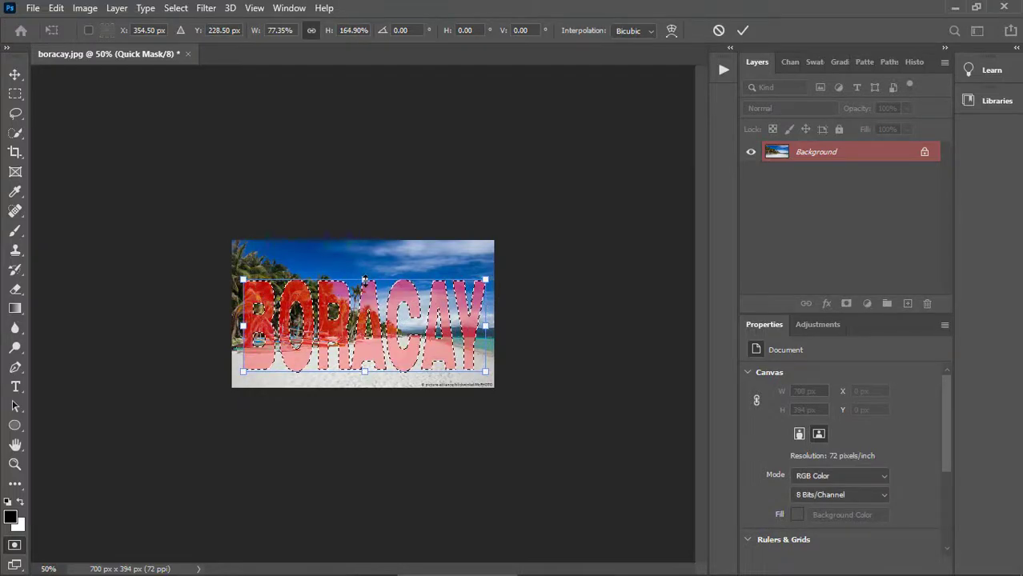
left_click_drag(365, 279, 365, 263)
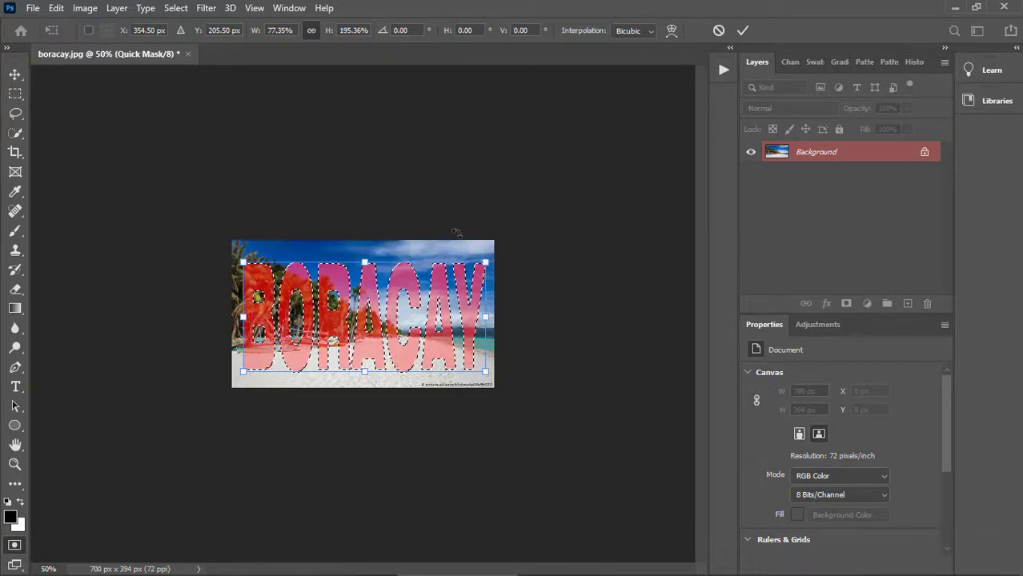
left_click_drag(364, 262, 364, 218)
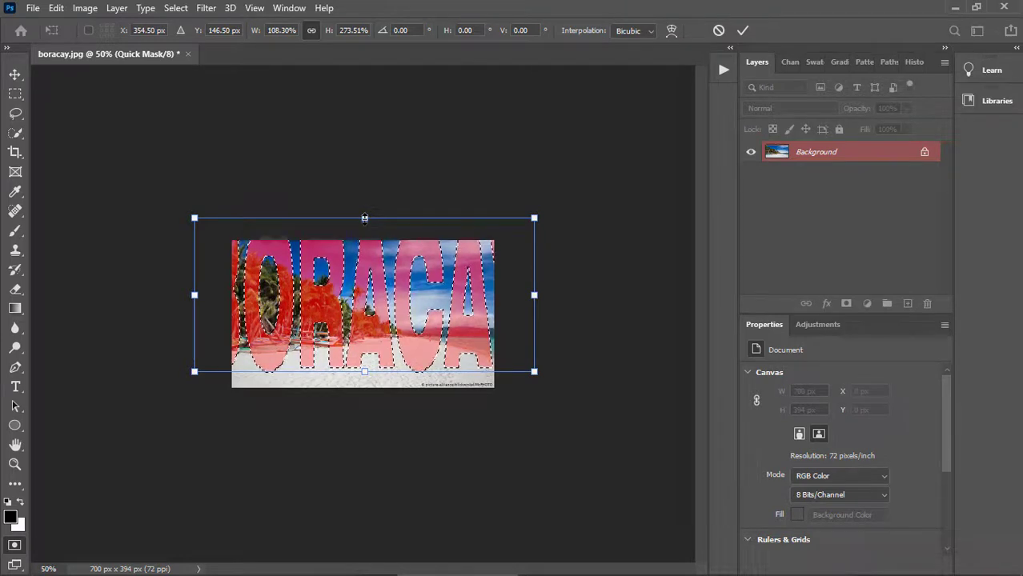
left_click_drag(365, 218, 365, 252)
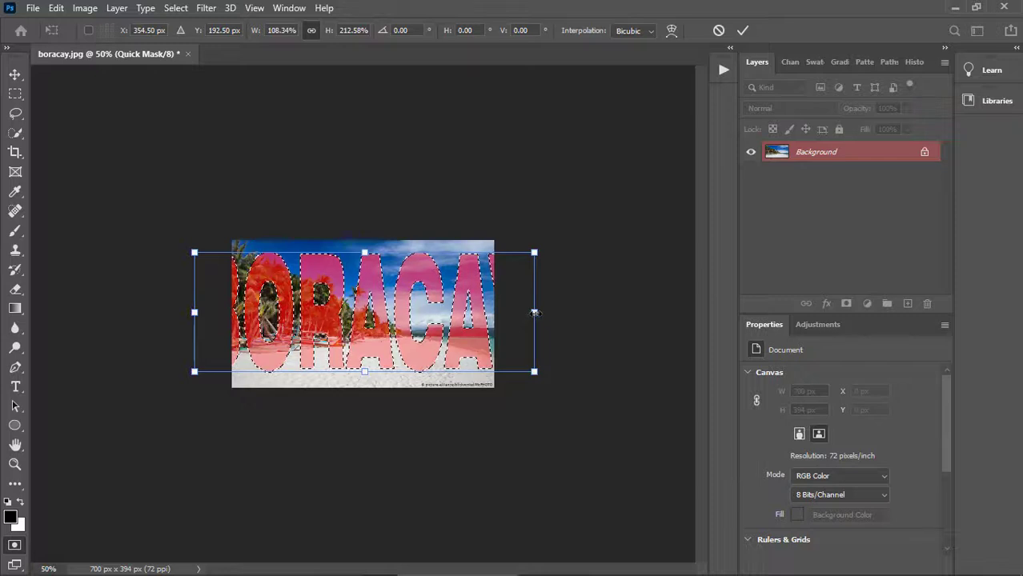
left_click_drag(534, 314, 486, 313)
left_click_drag(192, 313, 237, 313)
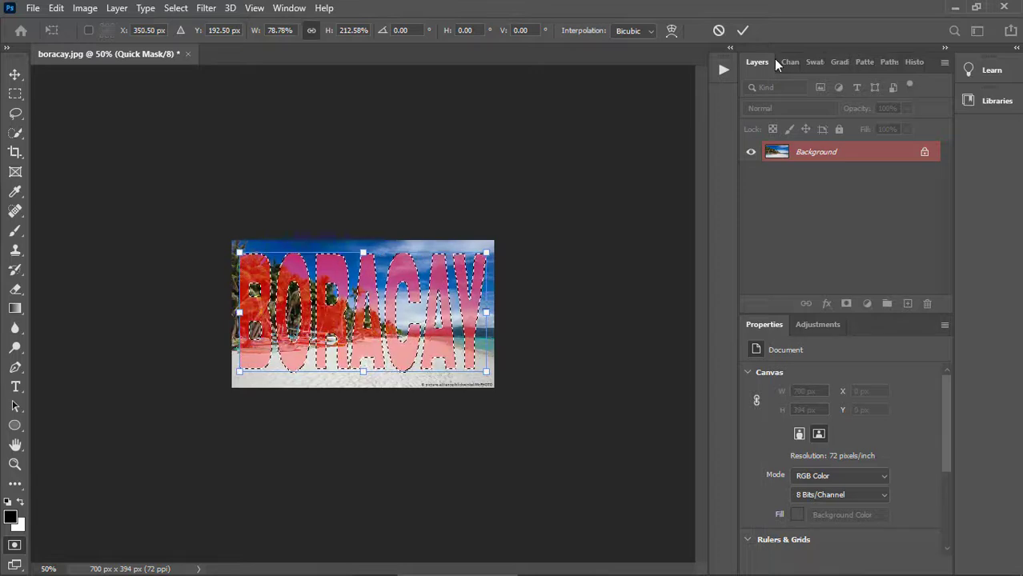
left_click(743, 32)
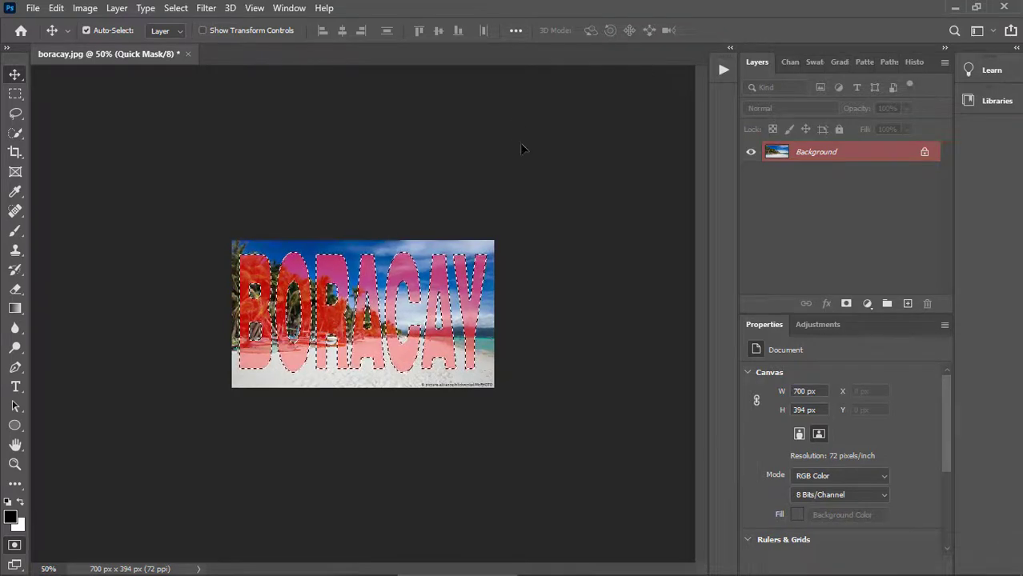
Exit Quick Mask and add a layer mask to Layer 0 from the BORACAY selection
key("q")
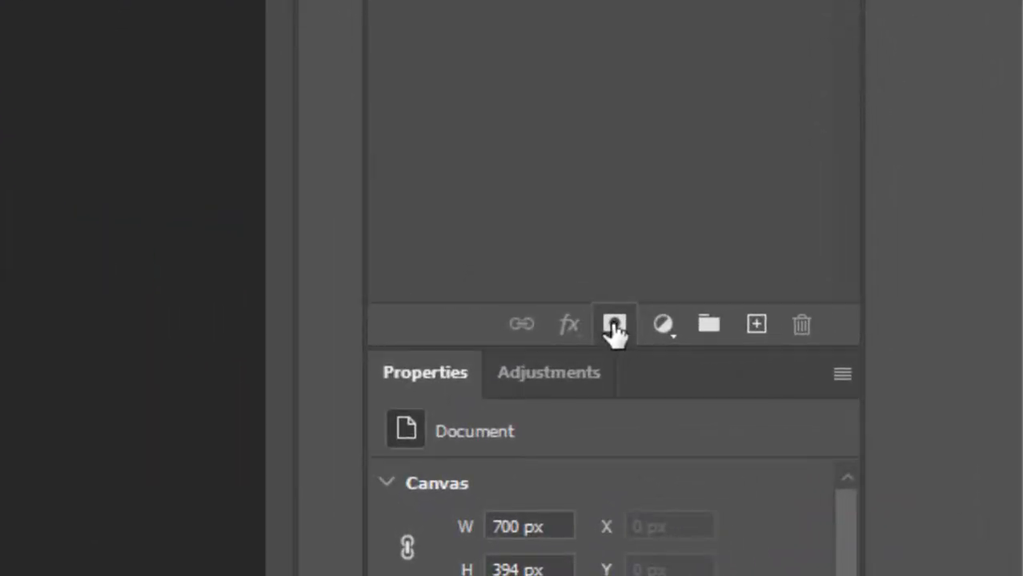
left_click(614, 328)
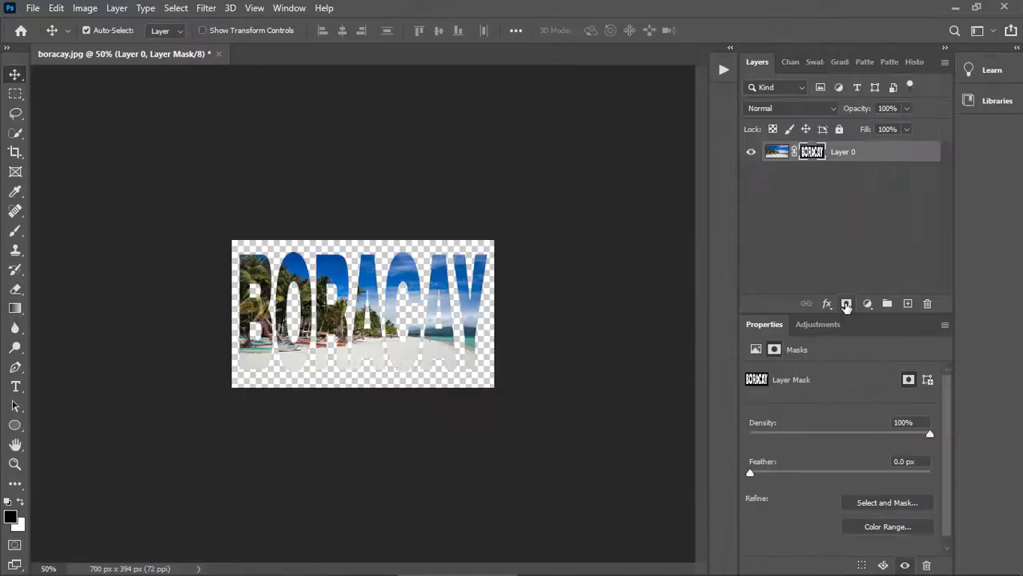
left_click(33, 8)
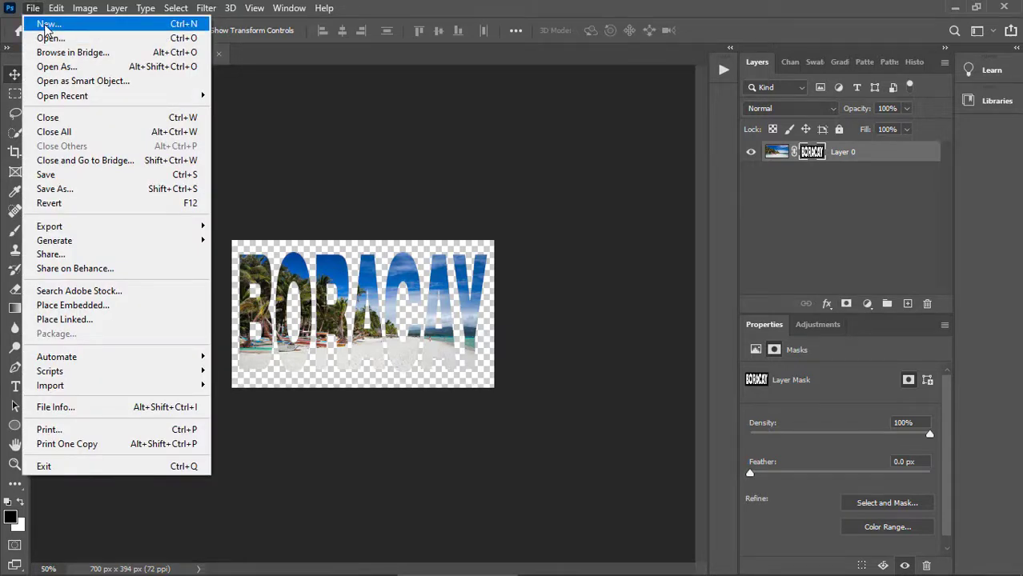
Create Untitled-1 at 1890 × 1417 px on white, then drag the masked BORACAY layer in as Layer 1
left_click(48, 24)
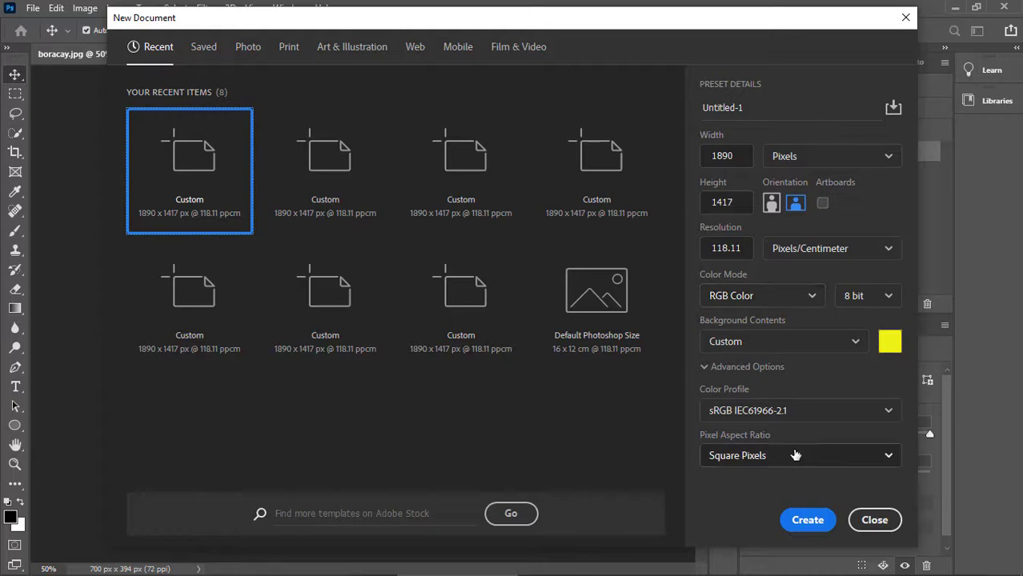
left_click(891, 342)
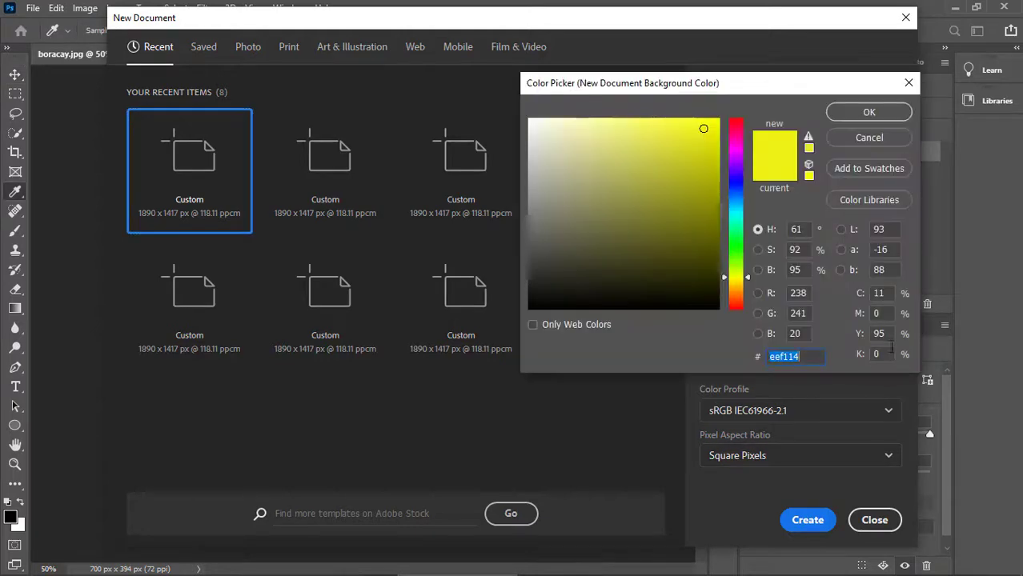
key("Return")
left_click(808, 520)
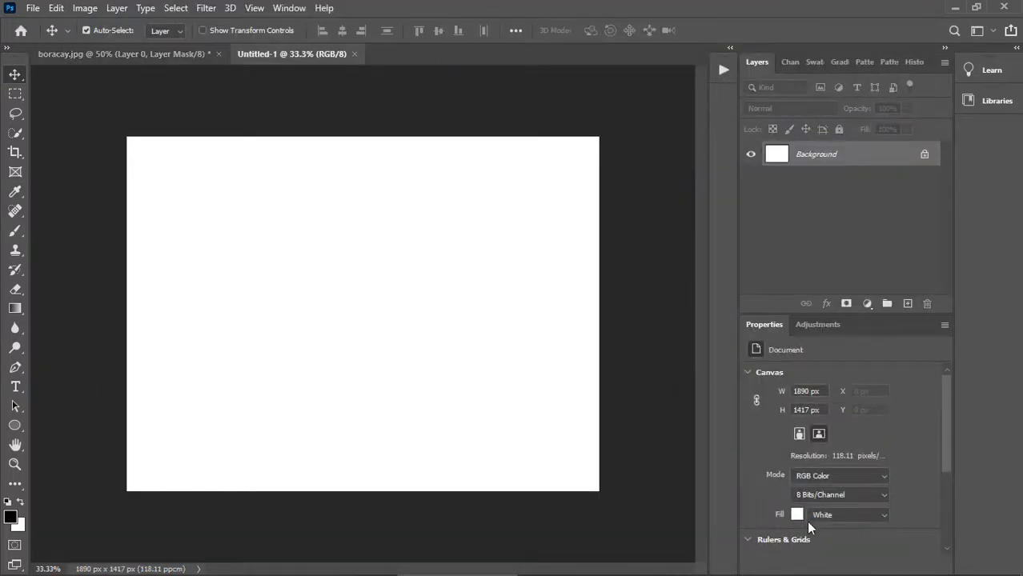
left_click(124, 53)
left_click_drag(336, 272, 231, 178)
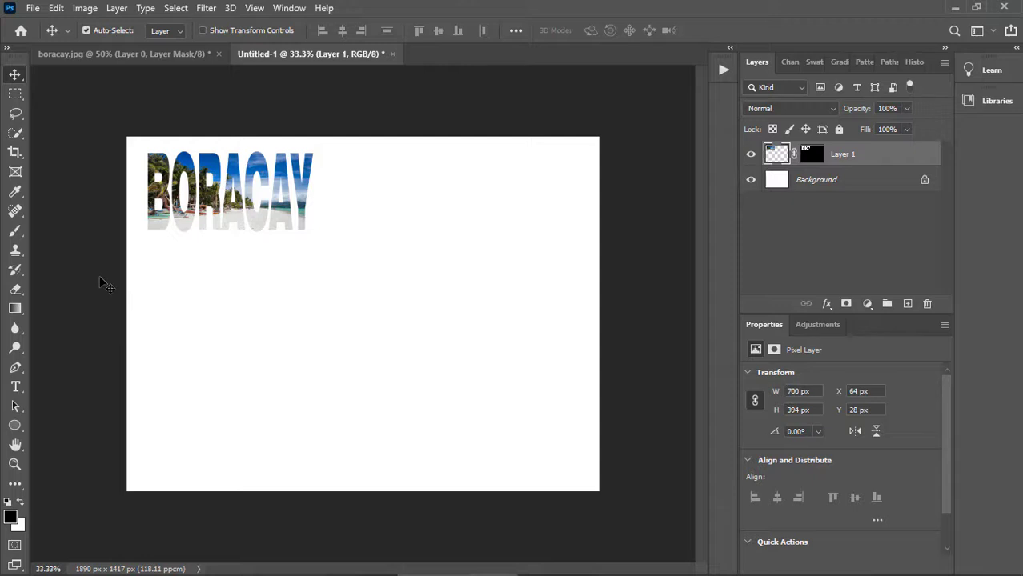
Nudge the BORACAY layer left, crop Untitled-1 to 768 × 452 px around it, and view at 100%
key("shift+Left")
key("shift+Left")
key("Left")
key("Left")
key("Left")
key("Left")
key("c")
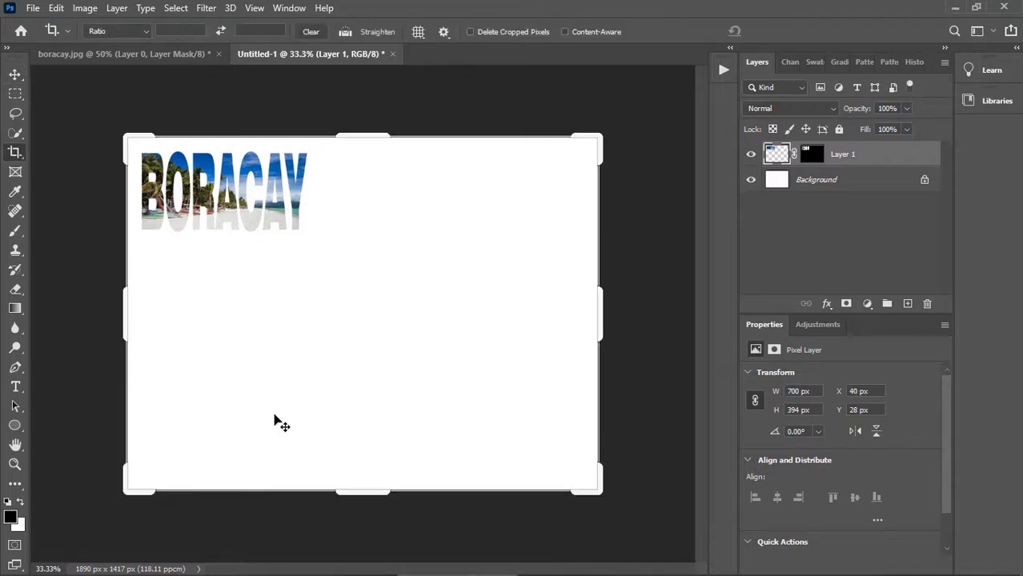
left_click_drag(363, 490, 364, 365)
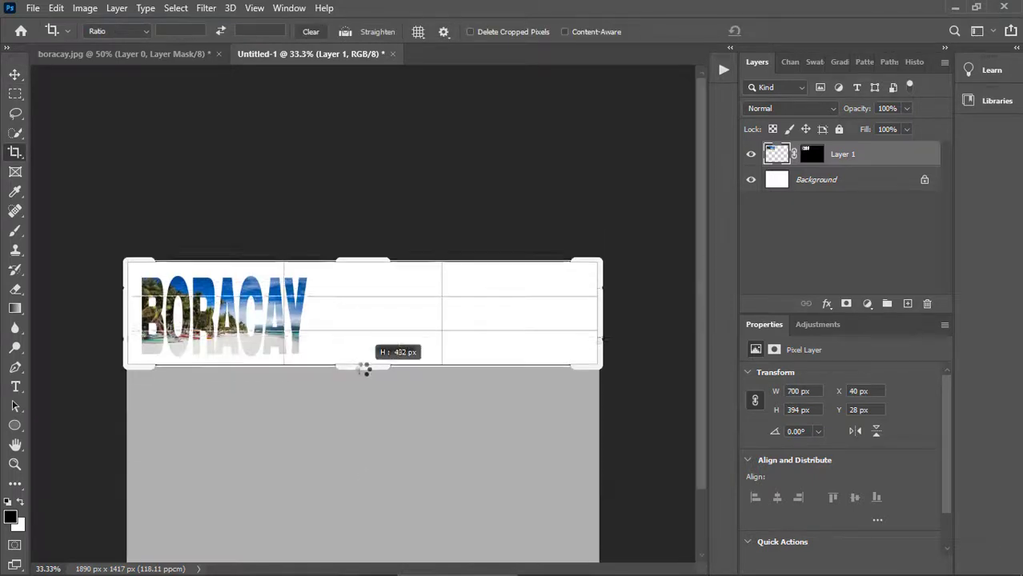
left_click_drag(598, 320, 486, 319)
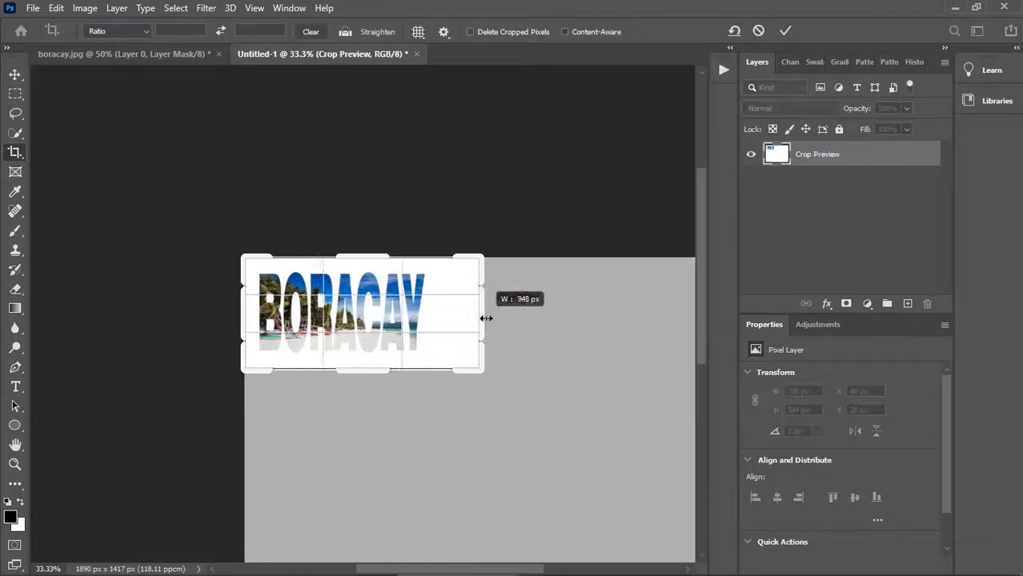
left_click(785, 32)
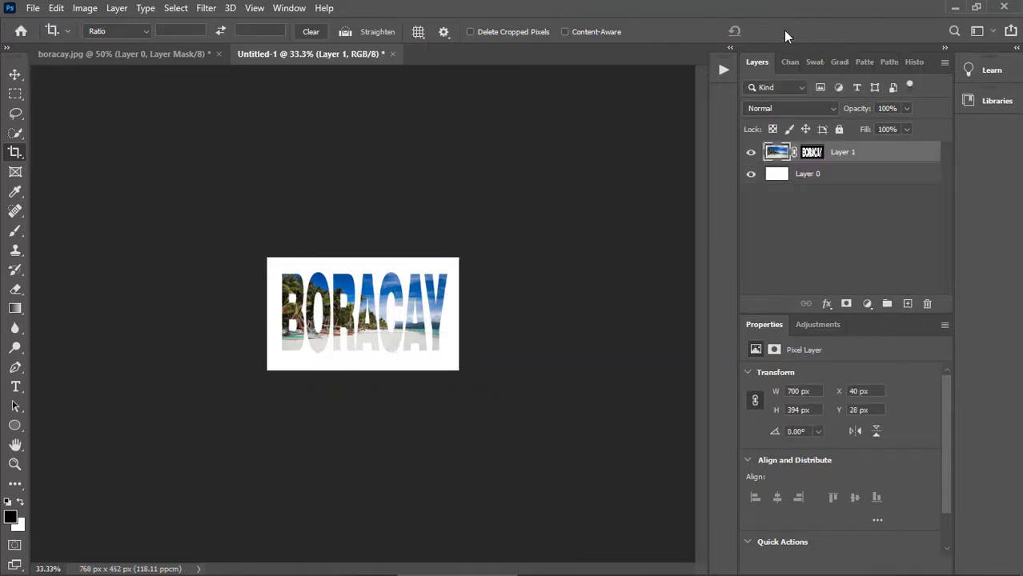
key("ctrl+1")
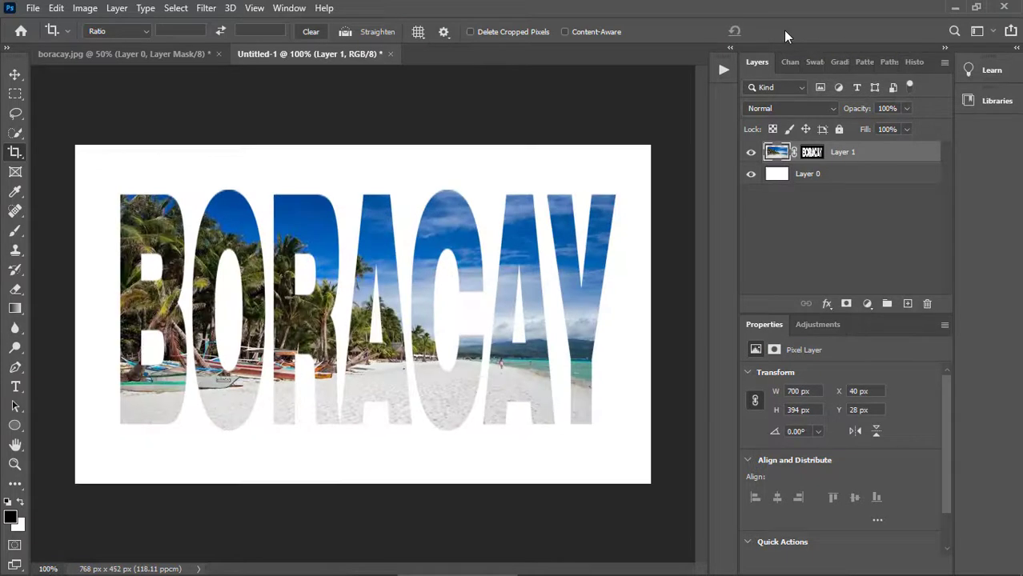
Add a Drop Shadow to the BORACAY letters with 84% opacity, 120° angle and 3 px distance
left_click(827, 304)
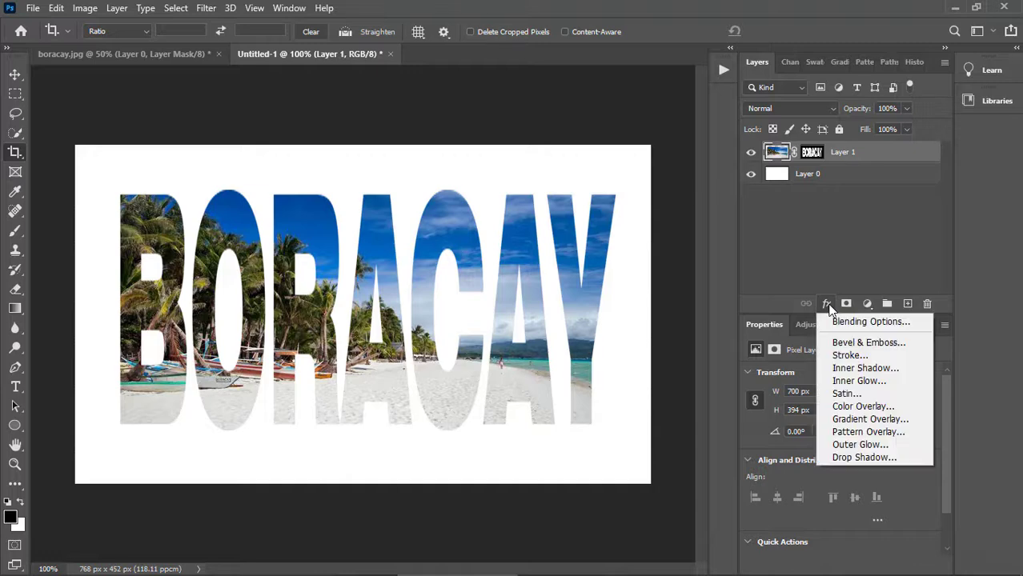
left_click(842, 458)
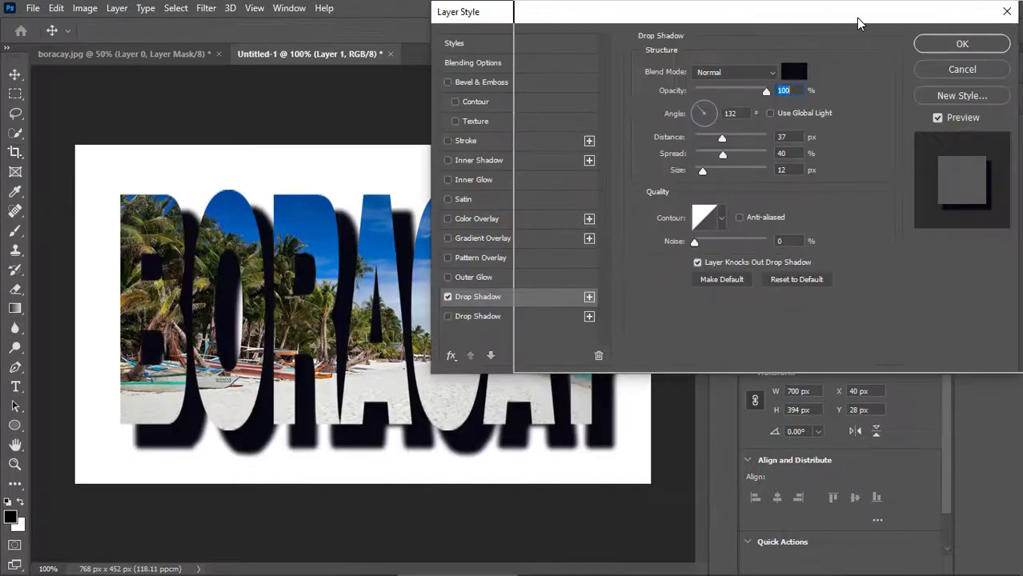
left_click_drag(858, 23, 937, 23)
mouse_move(849, 94)
left_mouse_down()
mouse_move(825, 94)
mouse_move(838, 93)
left_mouse_up()
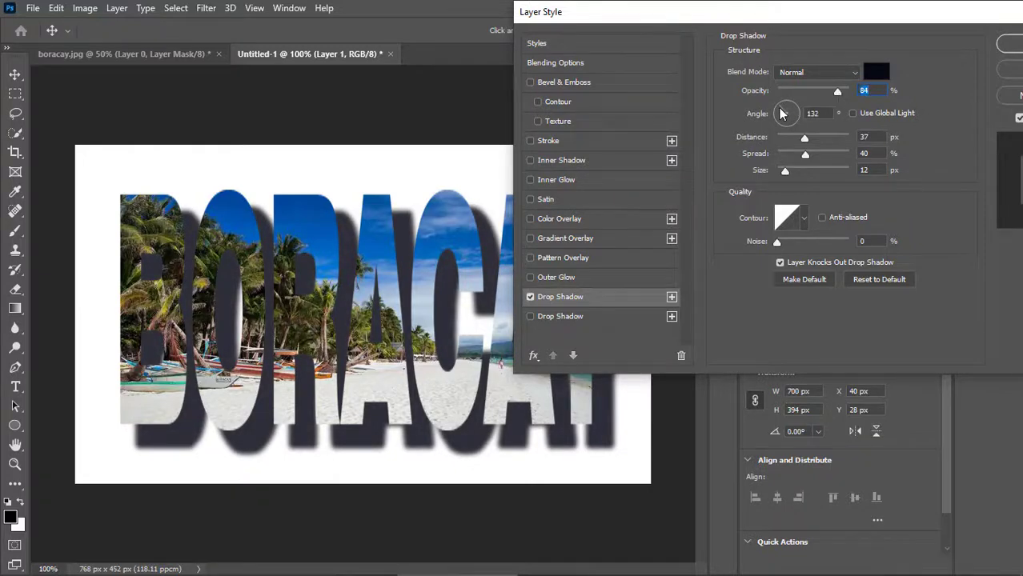
mouse_move(783, 118)
left_mouse_down()
mouse_move(797, 122)
mouse_move(777, 138)
mouse_move(773, 120)
mouse_move(795, 128)
left_mouse_up()
left_click(777, 139)
left_click(779, 139)
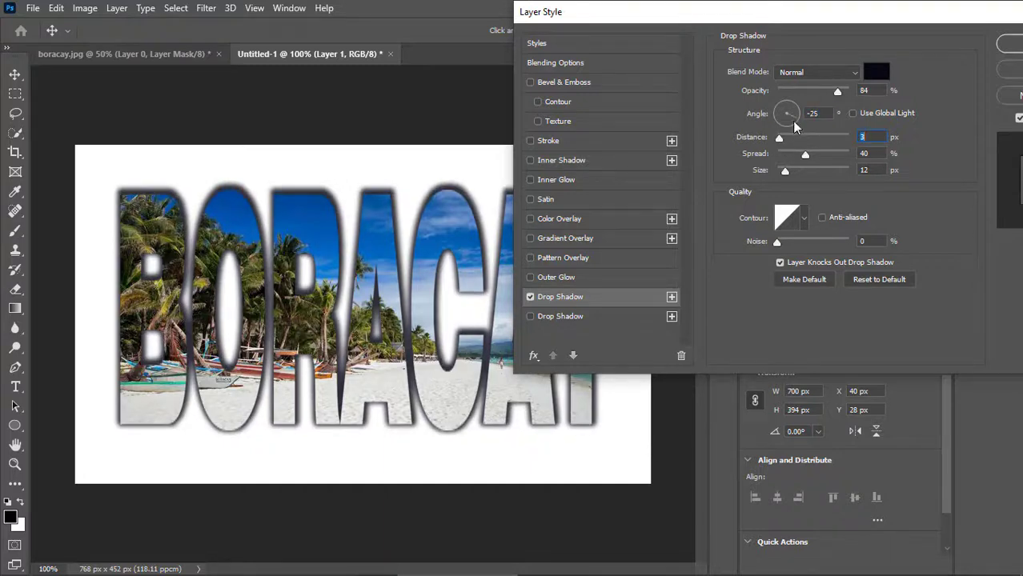
left_click(782, 108)
left_click_drag(1016, 18, 925, 24)
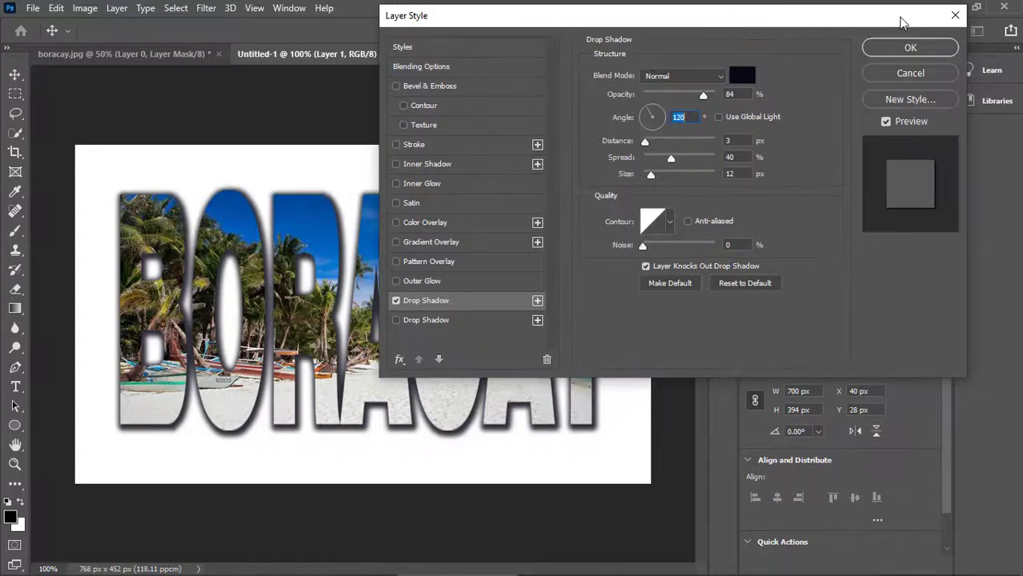
left_click(913, 47)
key("c")
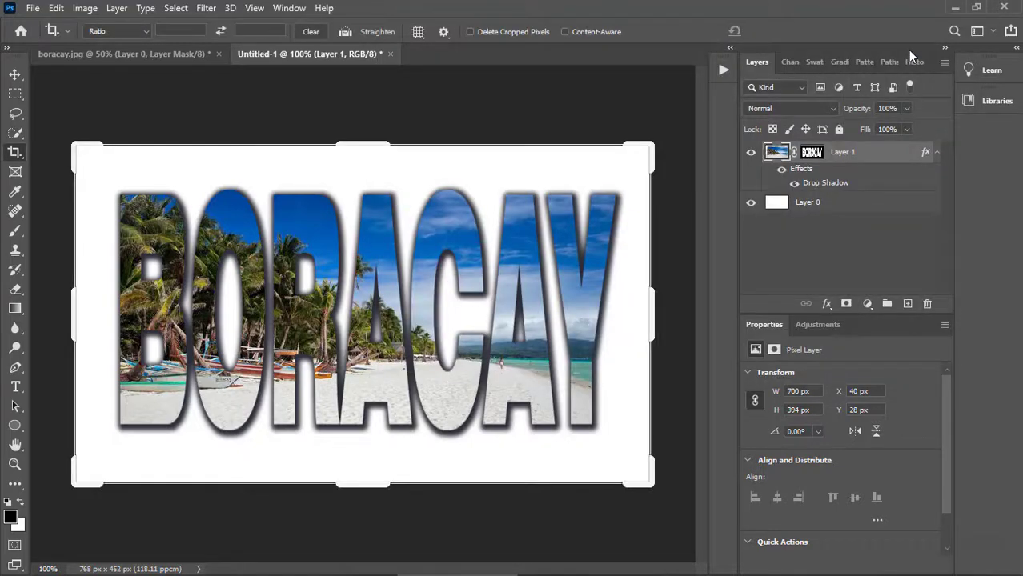